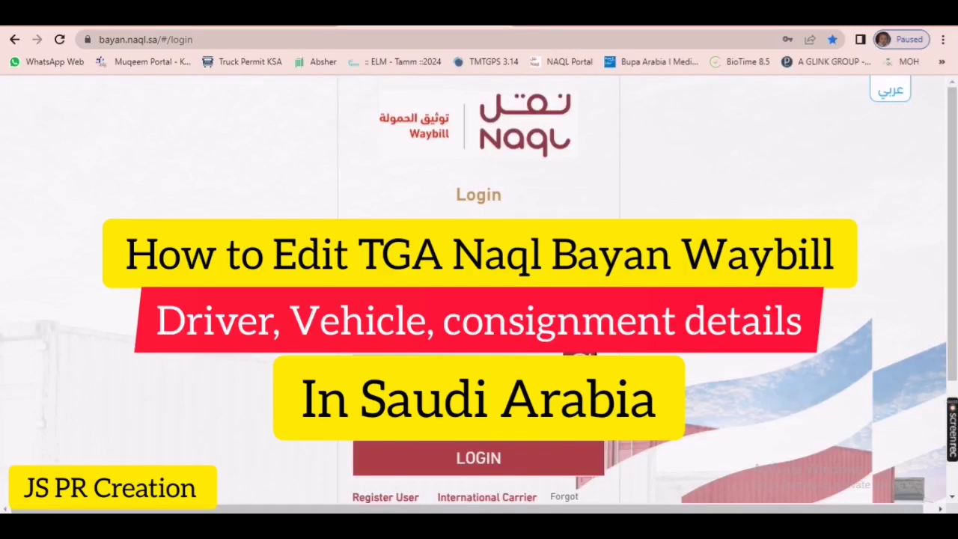
- Enter the captcha code and submit the carrier login form
{"action": "left_click", "coordinate": [483, 412]}
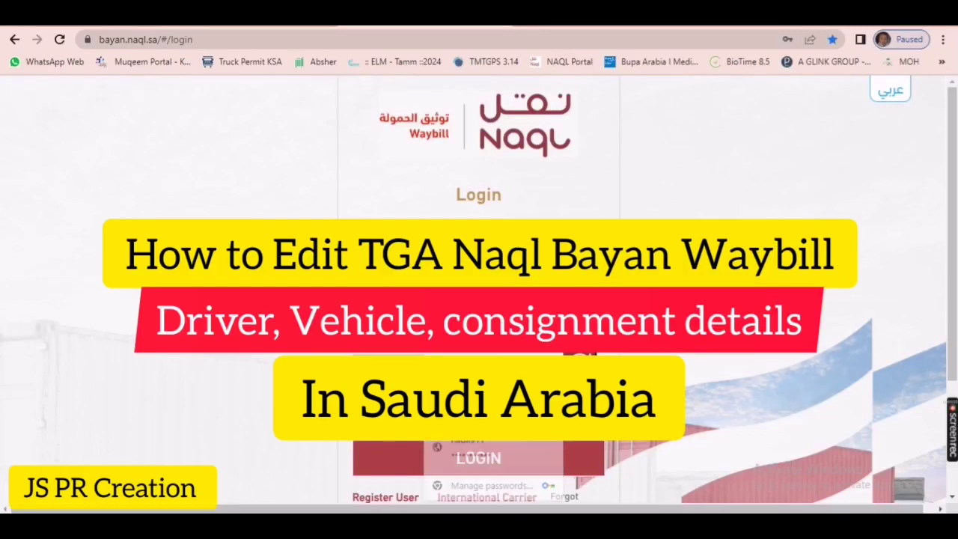
{"action": "type", "text": "444114"}
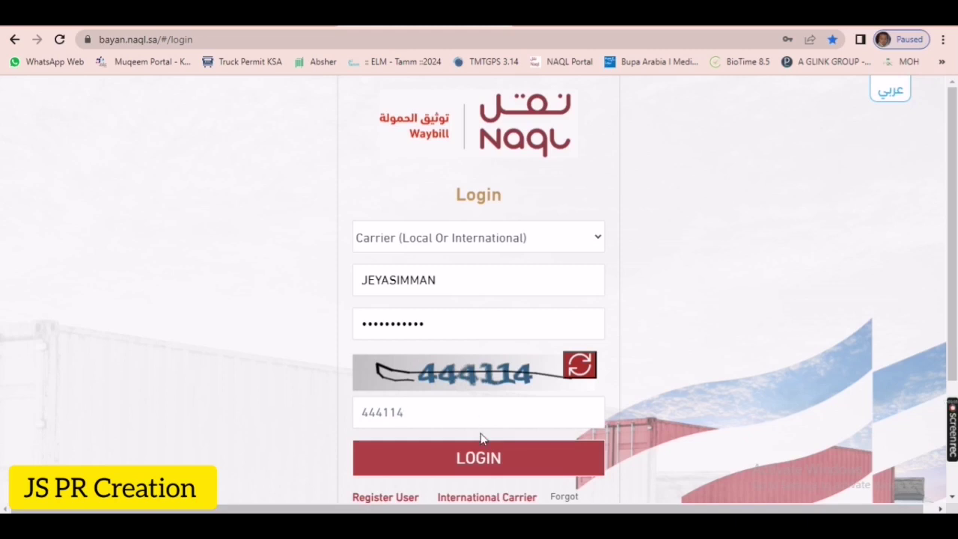
{"action": "left_click", "coordinate": [479, 457]}
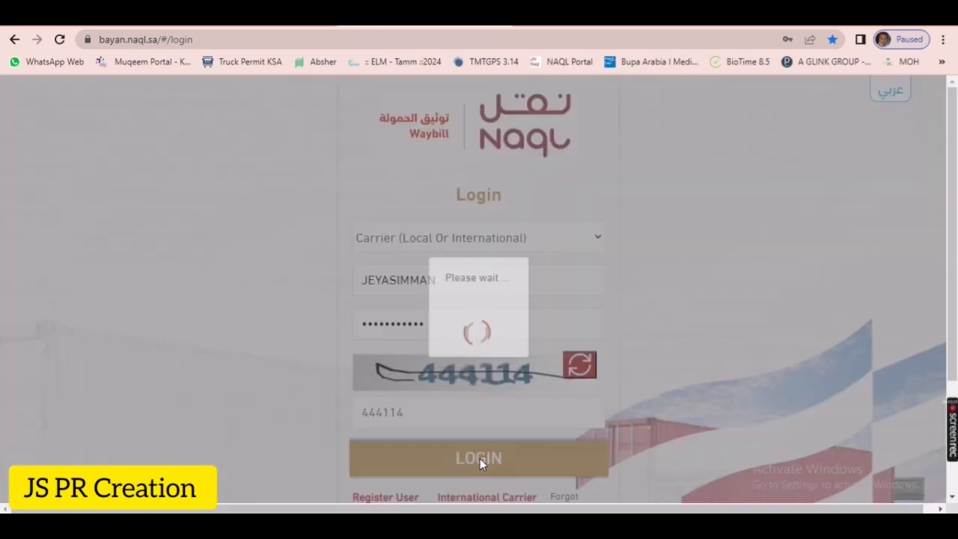
- Keep the carrier account type and resubmit the login with the new captcha
{"action": "left_click", "coordinate": [530, 306]}
{"action": "left_click", "coordinate": [526, 327]}
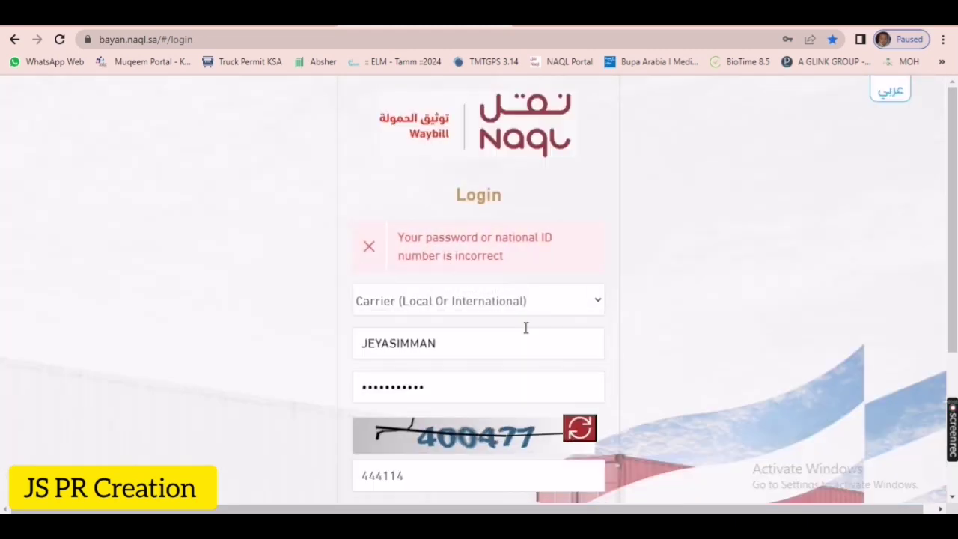
{"action": "left_click", "coordinate": [522, 342]}
{"action": "left_click", "coordinate": [493, 143]}
{"action": "key", "text": "ctrl+a"}
{"action": "type", "text": "4"}
{"action": "key", "text": "Return"}
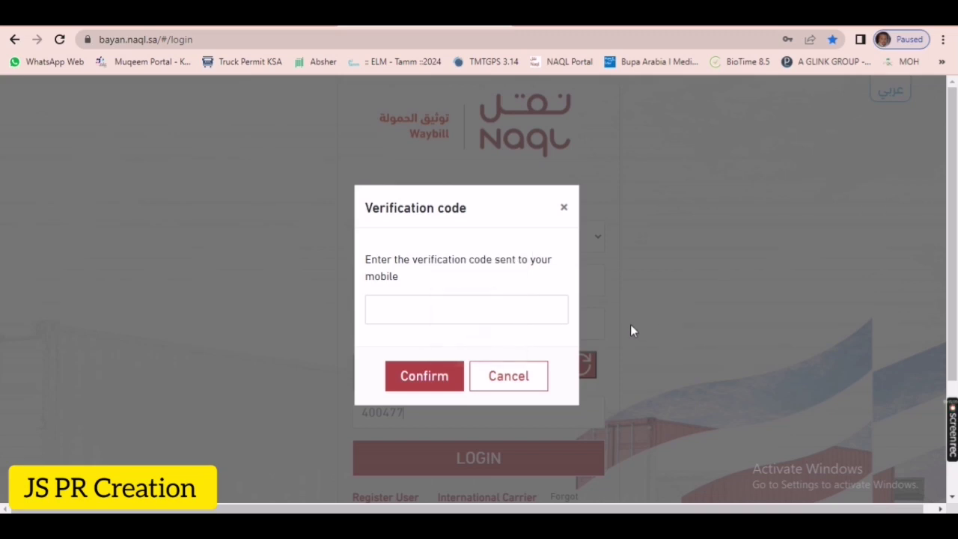
- Enter the SMS verification code and confirm it to reach the home page
{"action": "left_click", "coordinate": [542, 306]}
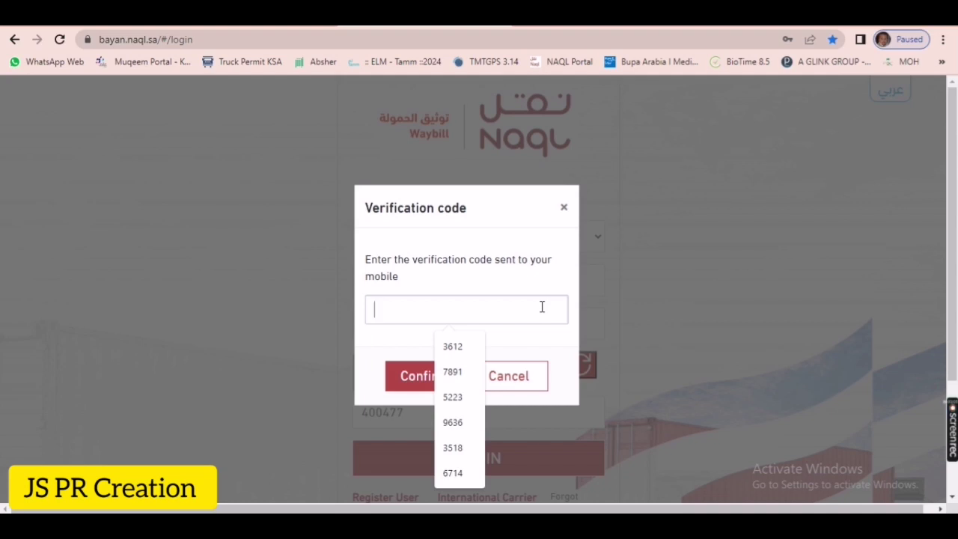
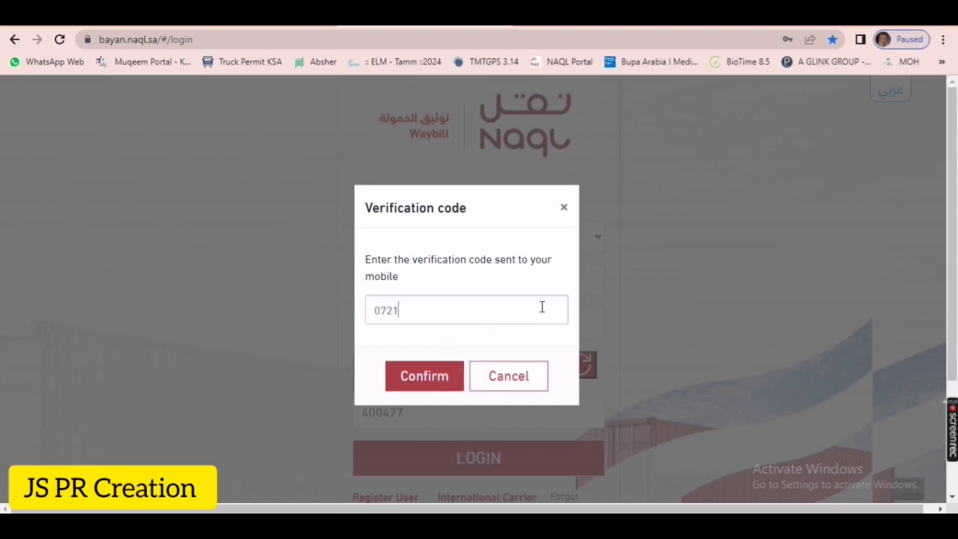
{"action": "left_click", "coordinate": [432, 378]}
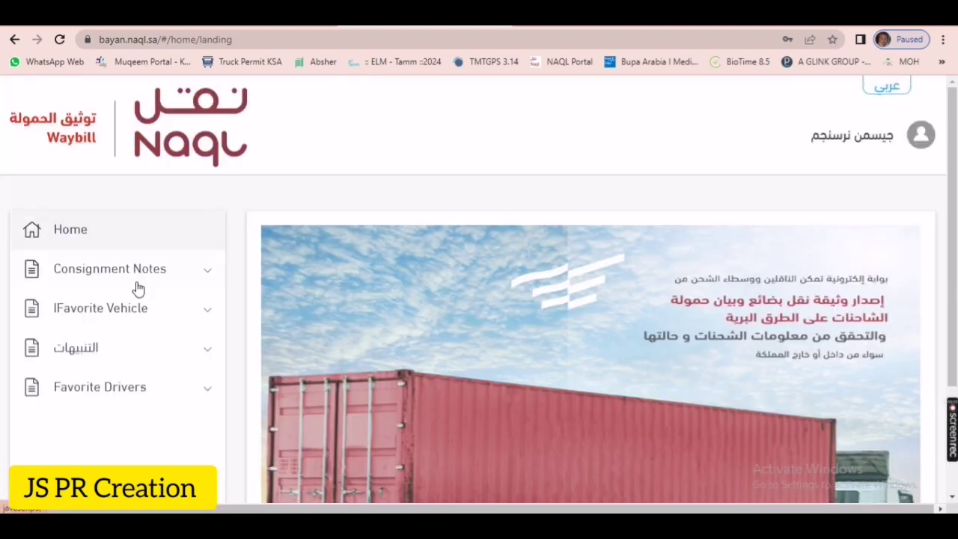
- Create a new consignment note and pick a saved favourite driver
{"action": "left_click", "coordinate": [138, 285]}
{"action": "left_click", "coordinate": [139, 308]}
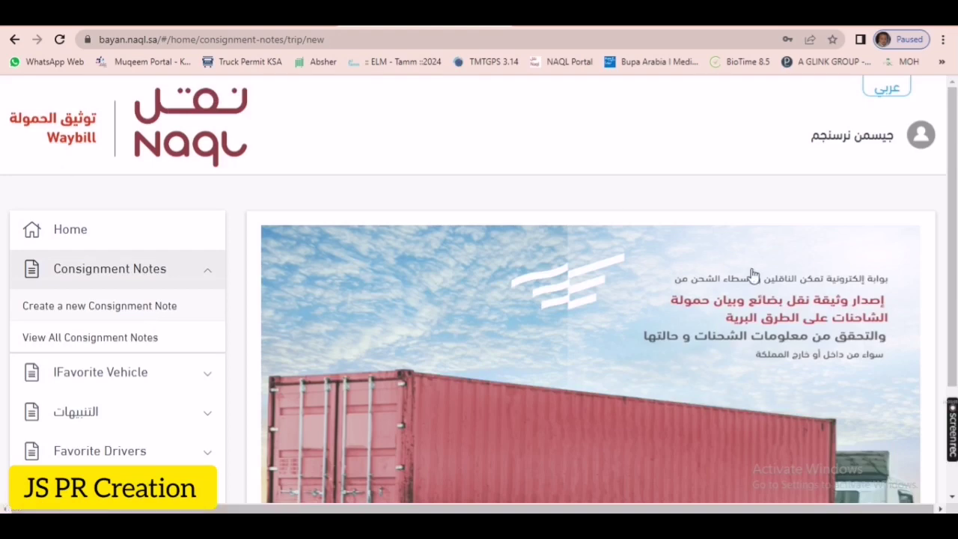
{"action": "scroll", "coordinate": [741, 320], "scroll_direction": "down", "scroll_amount": 4}
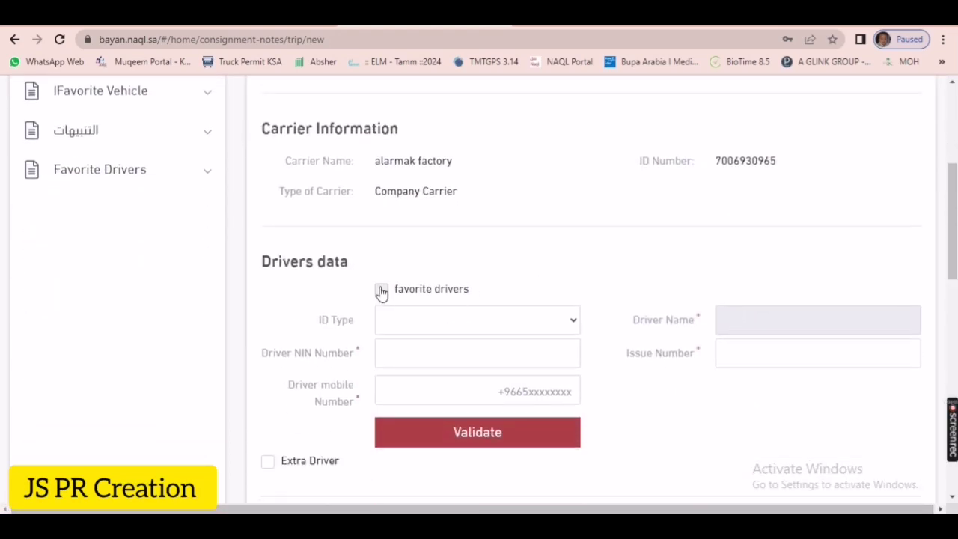
{"action": "left_click", "coordinate": [381, 290]}
{"action": "left_click", "coordinate": [867, 321]}
{"action": "left_click", "coordinate": [800, 145]}
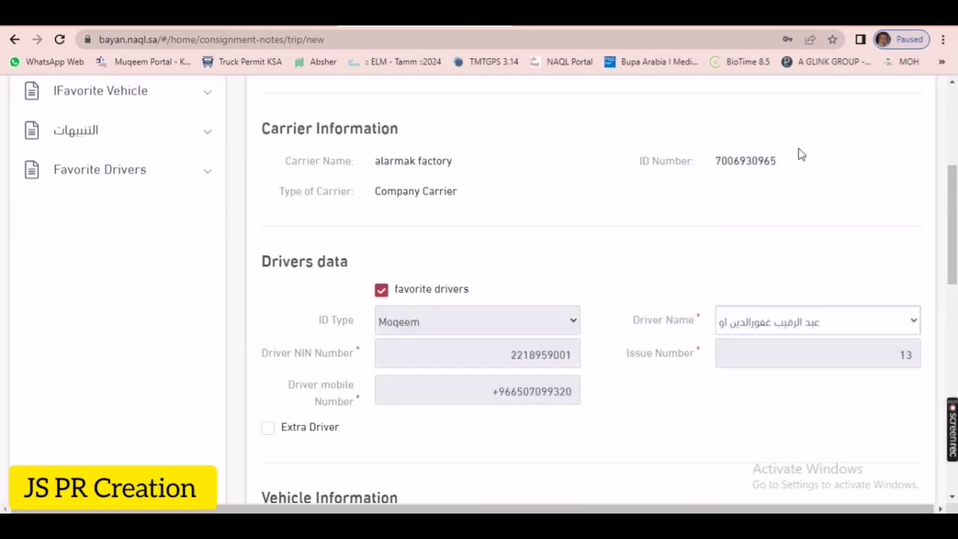
- Choose favourite vehicle 6595 and validate it
{"action": "scroll", "coordinate": [614, 383], "scroll_direction": "down", "scroll_amount": 1}
{"action": "scroll", "coordinate": [614, 383], "scroll_direction": "down", "scroll_amount": 3}
{"action": "left_click", "coordinate": [381, 314]}
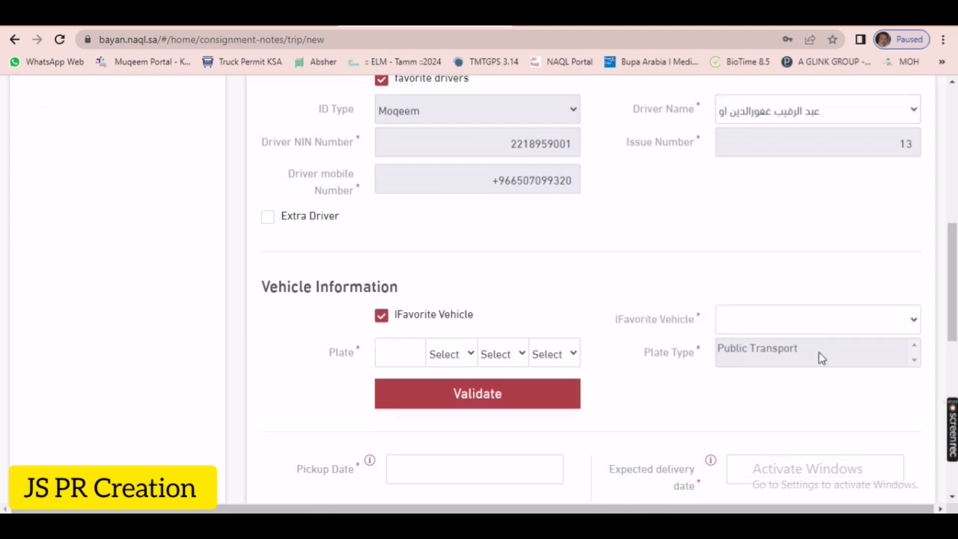
{"action": "left_click", "coordinate": [811, 325]}
{"action": "left_click", "coordinate": [793, 104]}
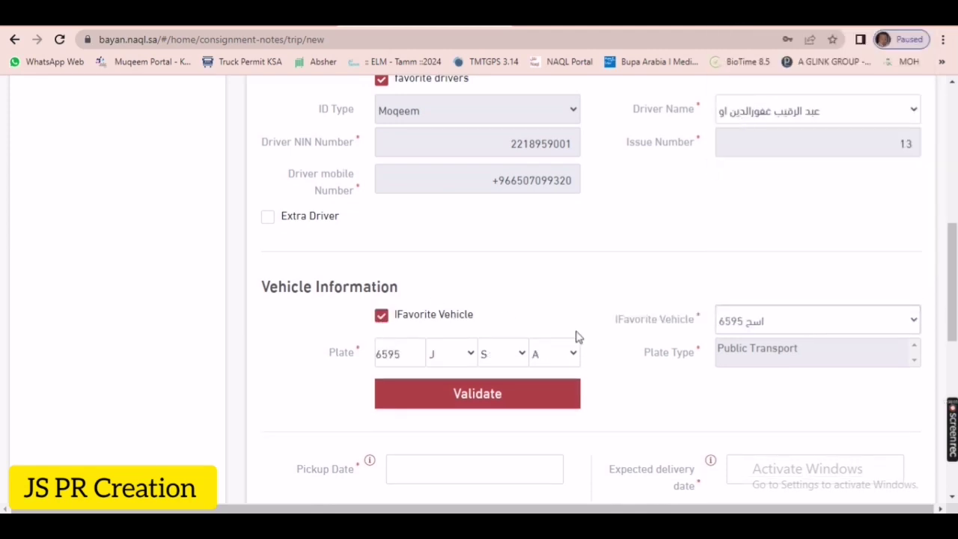
{"action": "left_click", "coordinate": [528, 404]}
{"action": "scroll", "coordinate": [695, 417], "scroll_direction": "down", "scroll_amount": 4}
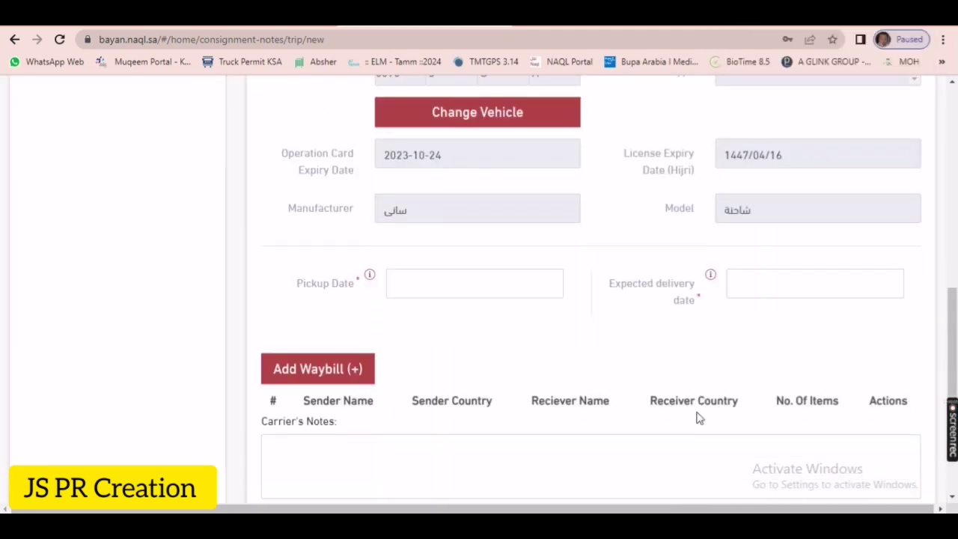
- Set pickup and expected delivery dates to 2023/07/22 and add a new waybill
{"action": "left_click", "coordinate": [497, 287]}
{"action": "left_click", "coordinate": [506, 290]}
{"action": "left_click", "coordinate": [534, 280]}
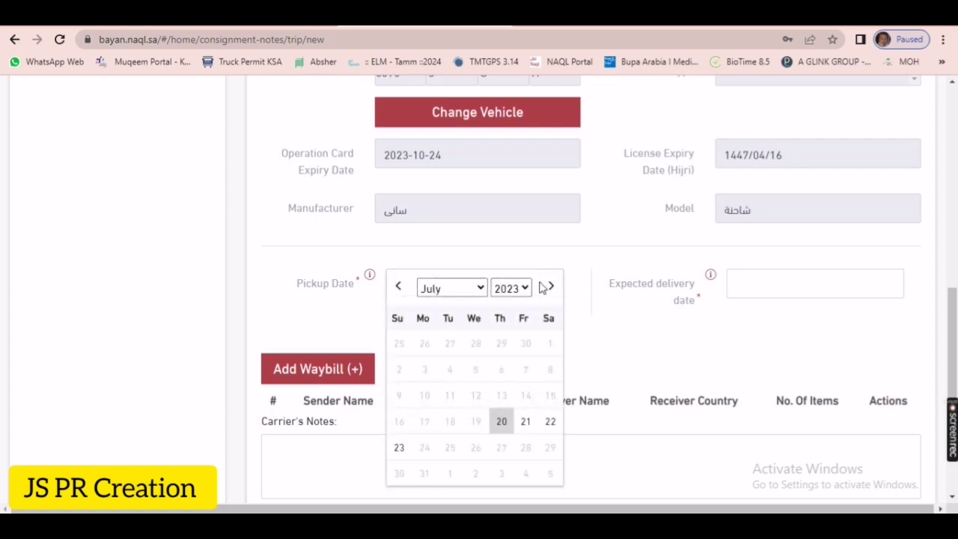
{"action": "left_click", "coordinate": [551, 422]}
{"action": "left_click", "coordinate": [810, 284]}
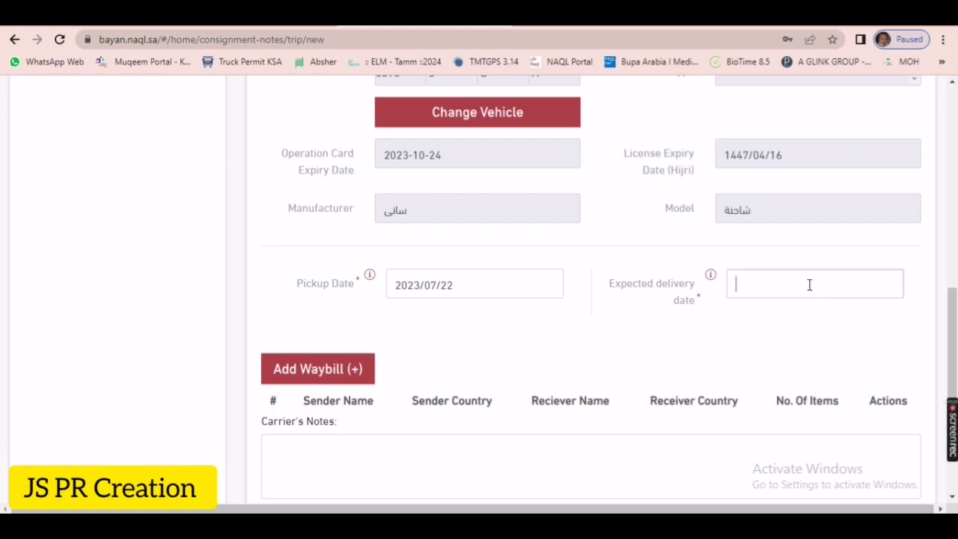
{"action": "left_click", "coordinate": [816, 283]}
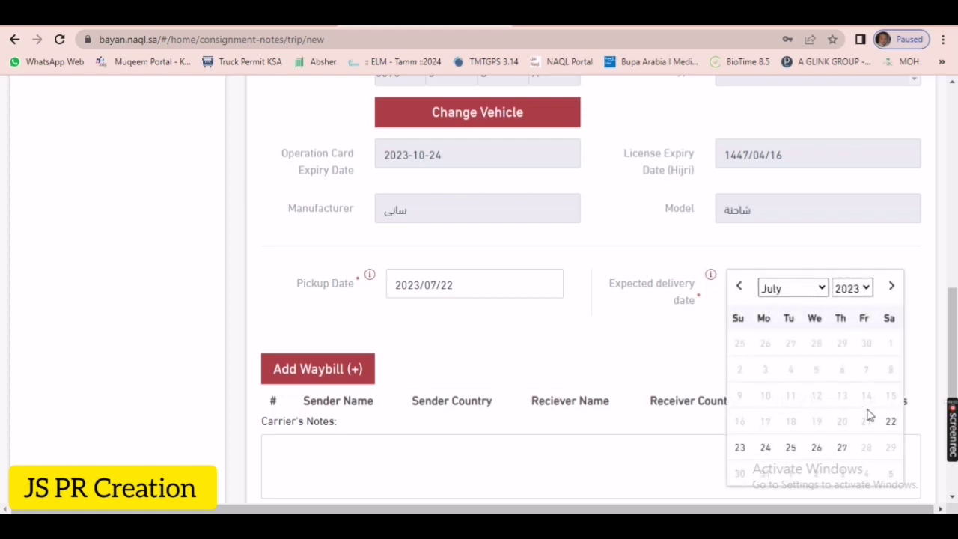
{"action": "left_click", "coordinate": [896, 428]}
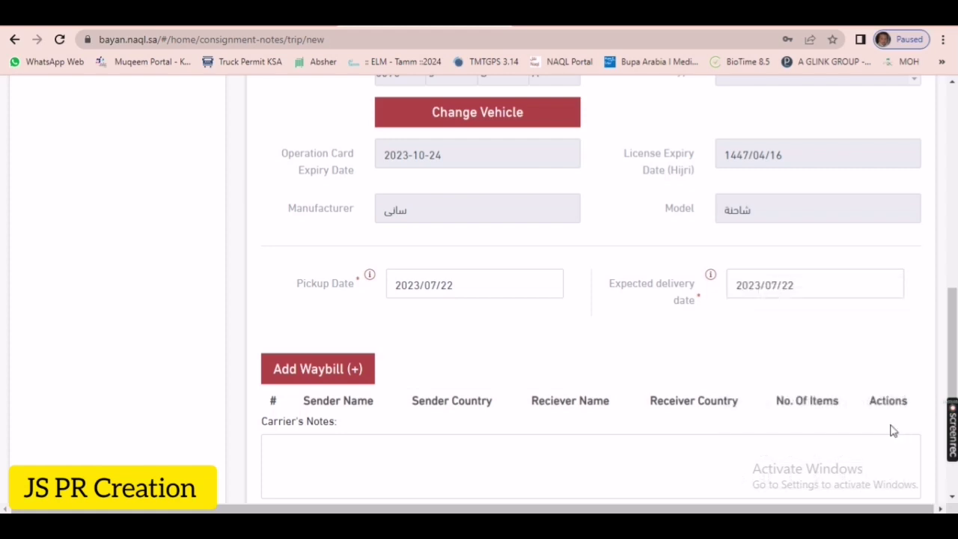
{"action": "left_click", "coordinate": [327, 374]}
- Accept the saved sender details and set the sender region to Riyadh
{"action": "left_click", "coordinate": [321, 181]}
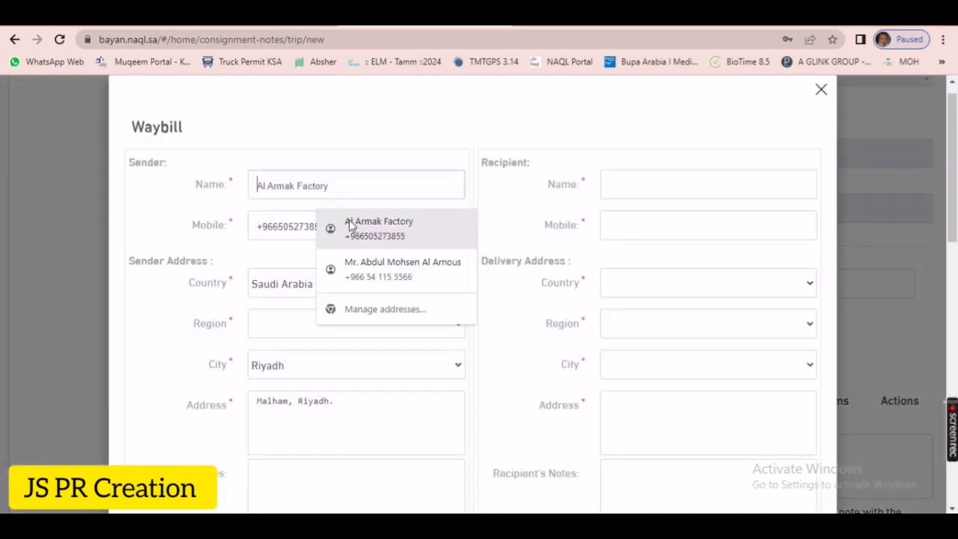
{"action": "left_click", "coordinate": [352, 227]}
{"action": "left_click", "coordinate": [331, 329]}
{"action": "left_click", "coordinate": [322, 98]}
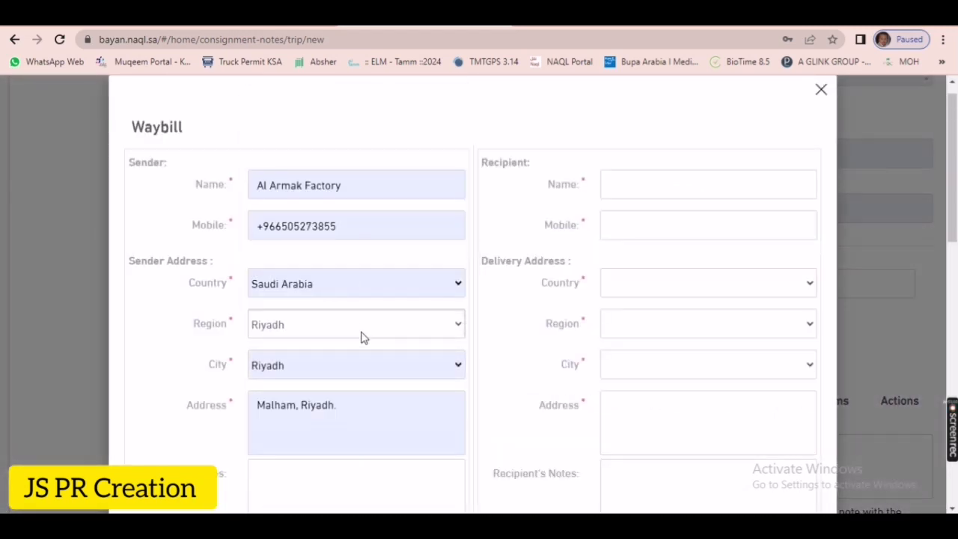
{"action": "scroll", "coordinate": [364, 337], "scroll_direction": "down", "scroll_amount": 5}
- Set receiving country Saudi Arabia, address Riyadh, and recipient name 'Permanent housing co'
{"action": "left_click", "coordinate": [368, 230]}
{"action": "left_click", "coordinate": [366, 258]}
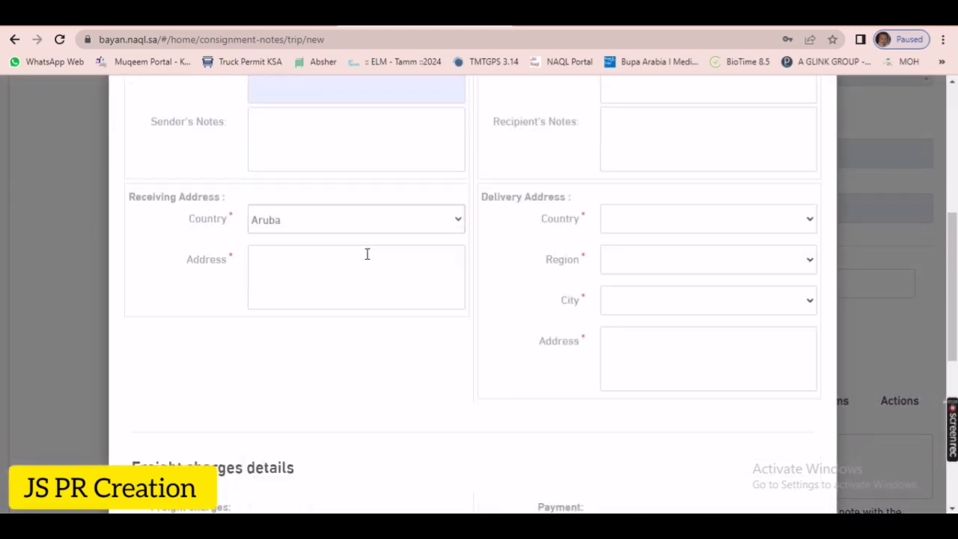
{"action": "left_click", "coordinate": [375, 230]}
{"action": "left_click", "coordinate": [374, 245]}
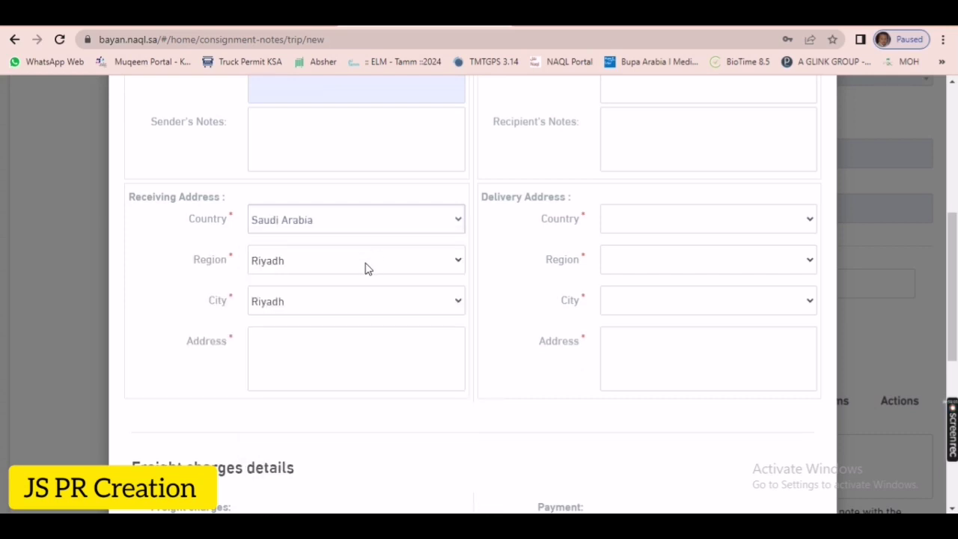
{"action": "left_click", "coordinate": [339, 354]}
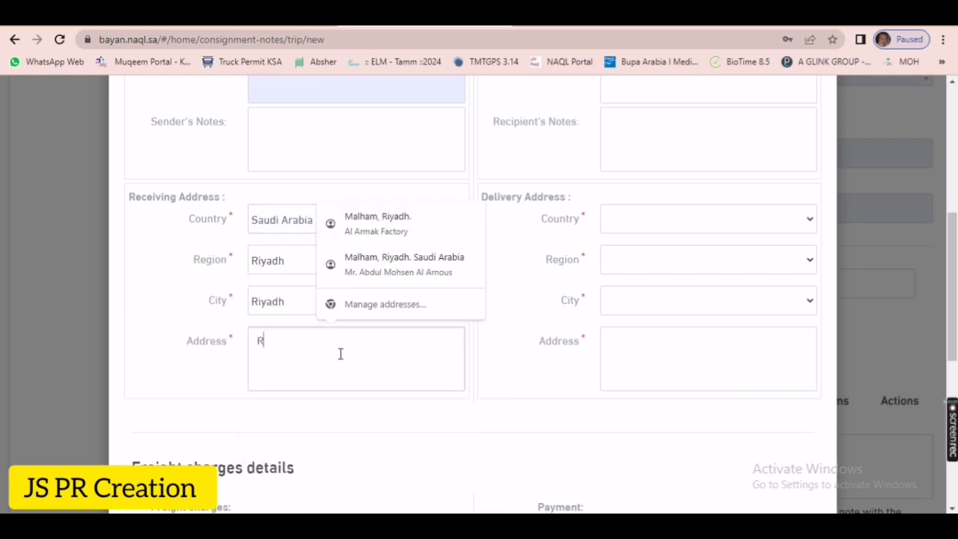
{"action": "type", "text": "Riyadh"}
{"action": "key", "text": "Down"}
{"action": "key", "text": "Return"}
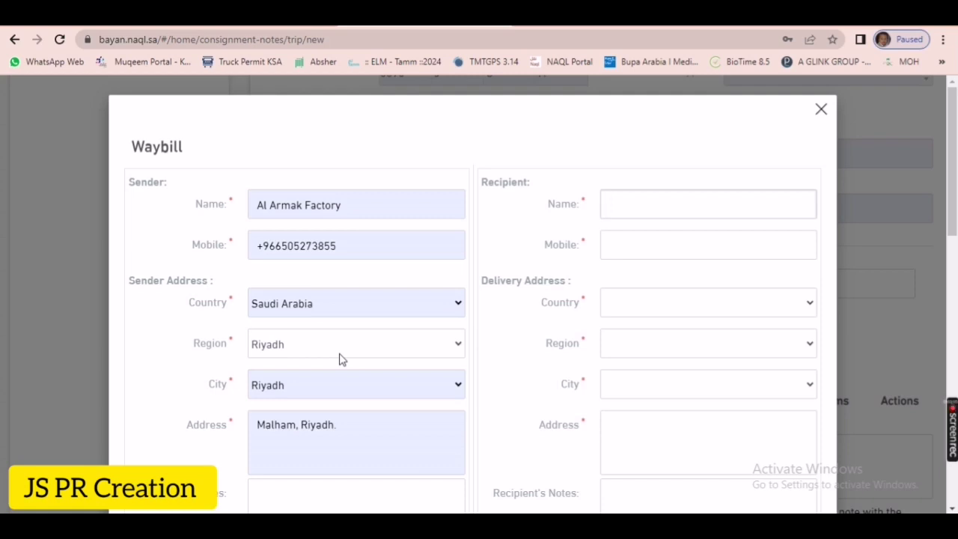
{"action": "type", "text": "Permanent housing co"}
- Fill the recipient's saved mobile and address: Saudi Arabia, Riyadh region, Riyadh city, Riyadh
{"action": "left_click", "coordinate": [676, 244]}
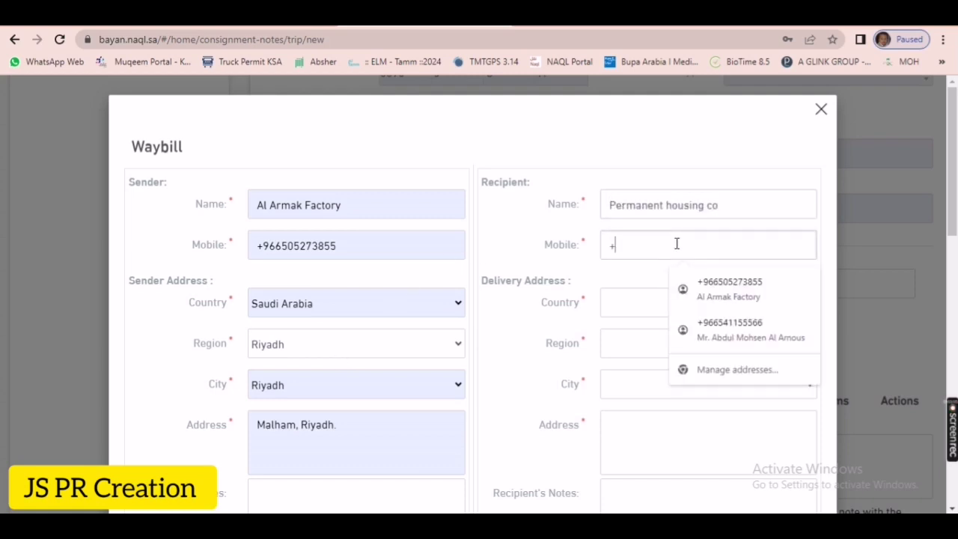
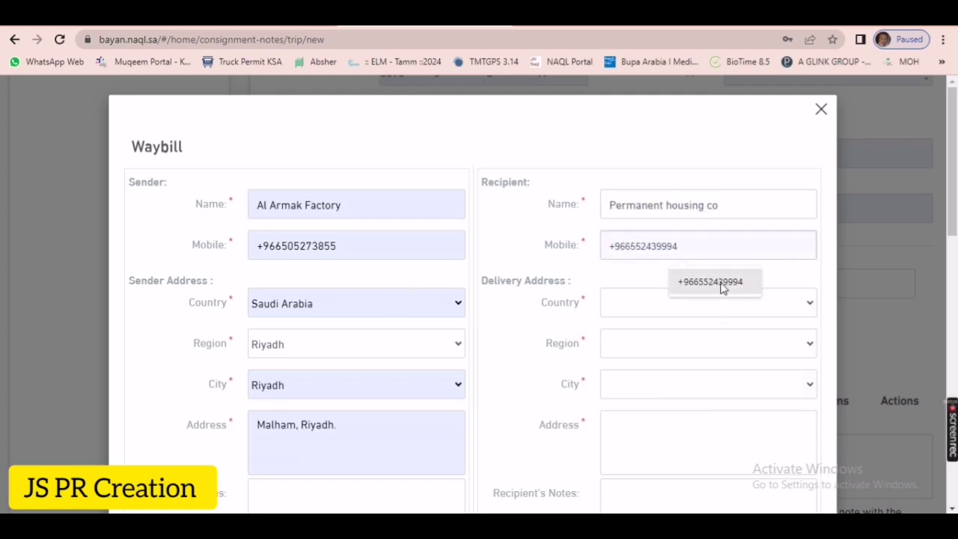
{"action": "left_click", "coordinate": [720, 283]}
{"action": "left_click", "coordinate": [699, 304]}
{"action": "left_click", "coordinate": [664, 309]}
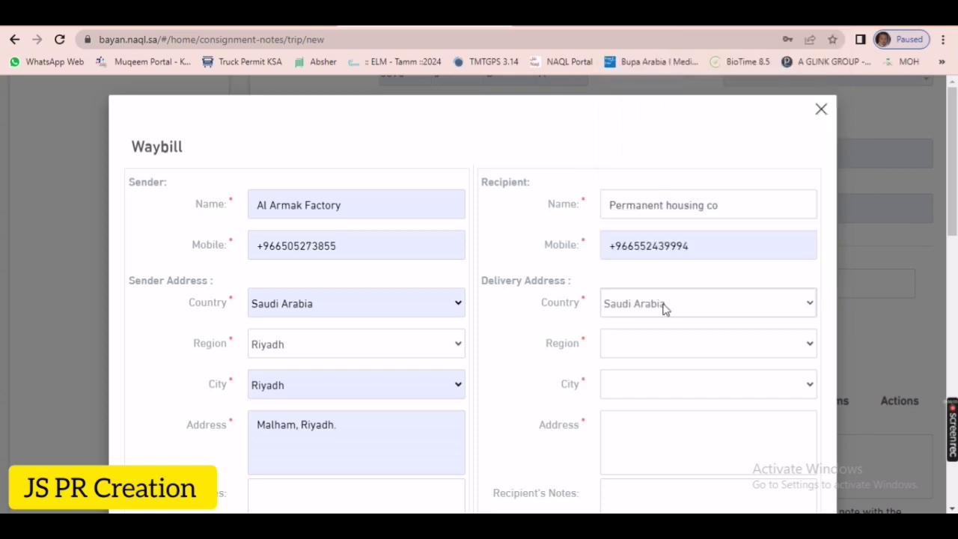
{"action": "left_click", "coordinate": [655, 346]}
{"action": "left_click", "coordinate": [652, 114]}
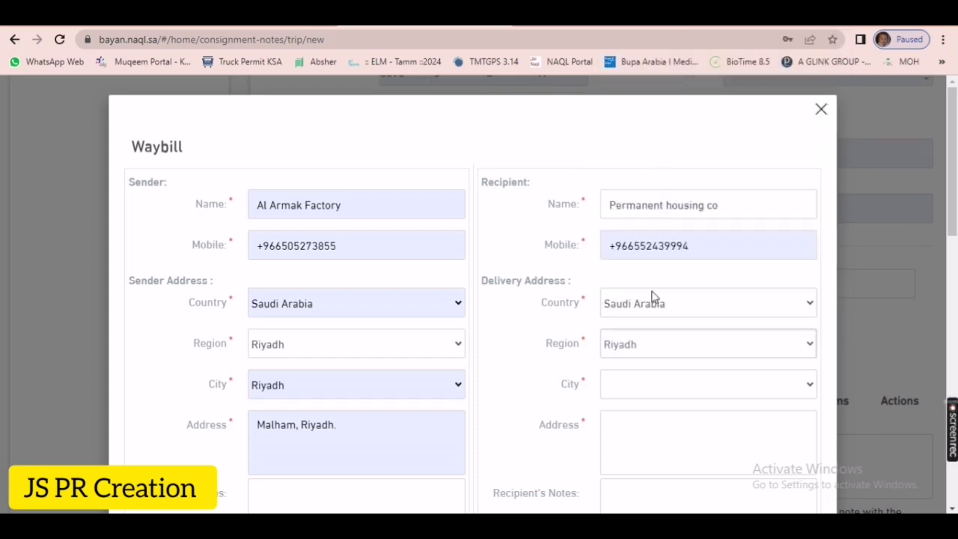
{"action": "left_click", "coordinate": [640, 395]}
{"action": "left_click", "coordinate": [652, 41]}
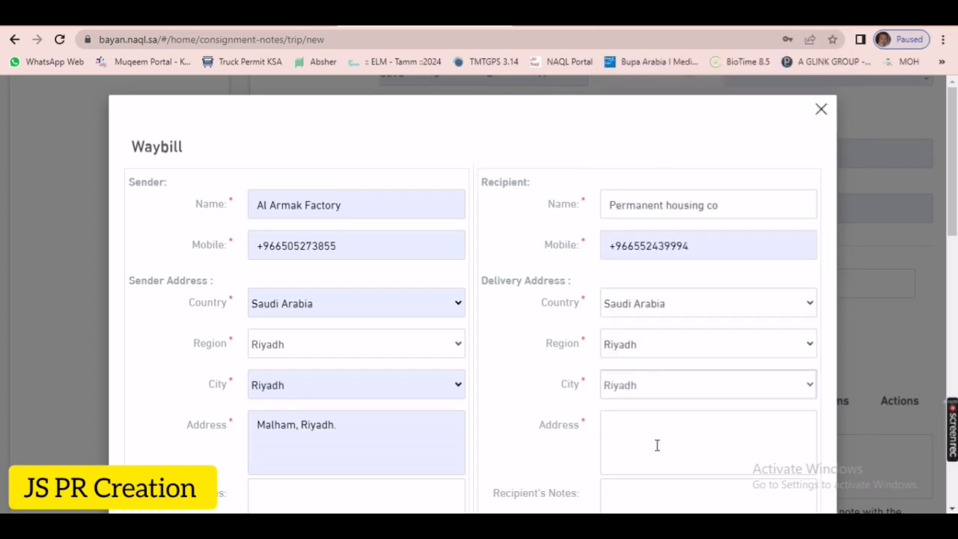
{"action": "left_click", "coordinate": [656, 445]}
{"action": "type", "text": "Riyad"}
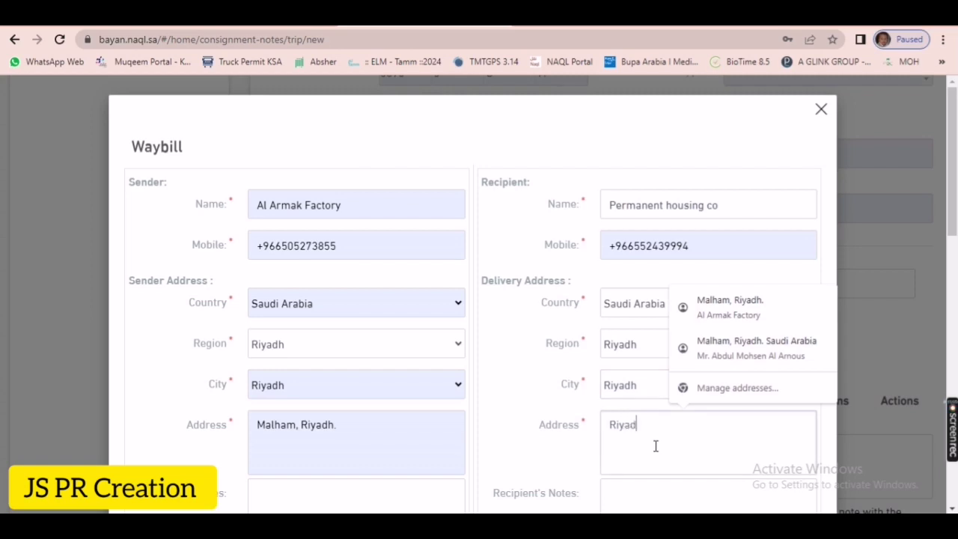
{"action": "type", "text": "h"}
{"action": "key", "text": "Tab"}
- Set the delivery address to Saudi Arabia, Riyadh region, Riyadh city, address Riyadh
{"action": "scroll", "coordinate": [656, 436], "scroll_direction": "down", "scroll_amount": 3}
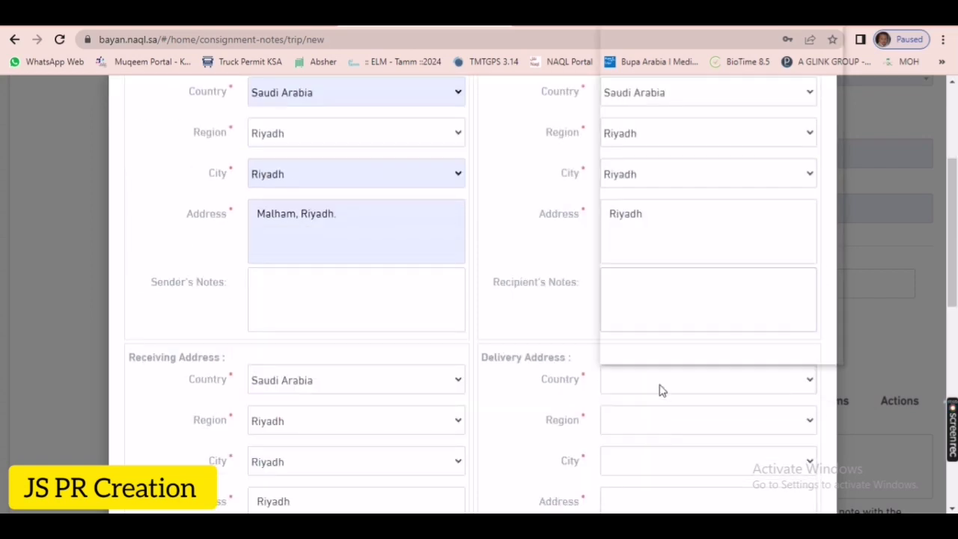
{"action": "left_click", "coordinate": [661, 389]}
{"action": "left_click", "coordinate": [667, 37]}
{"action": "left_click", "coordinate": [692, 424]}
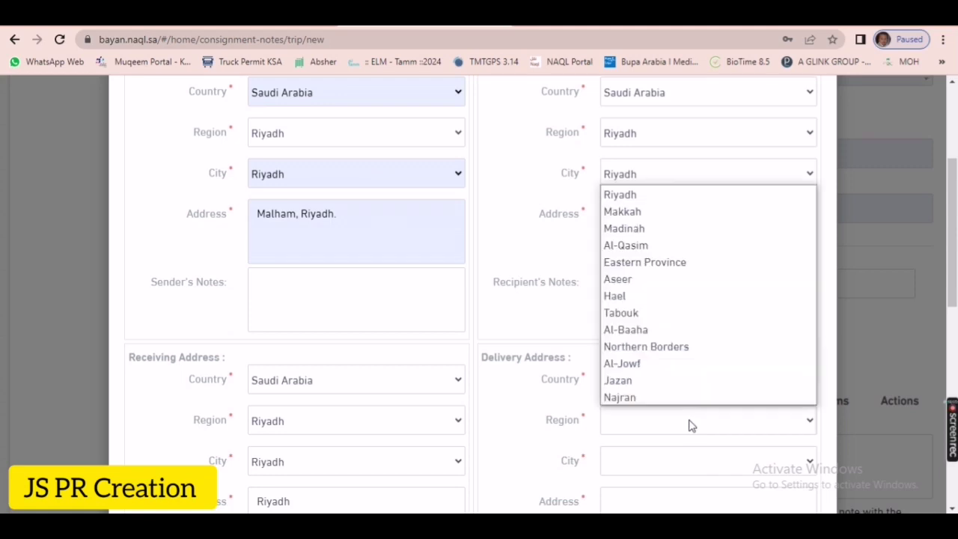
{"action": "left_click", "coordinate": [656, 194]}
{"action": "left_click", "coordinate": [675, 461]}
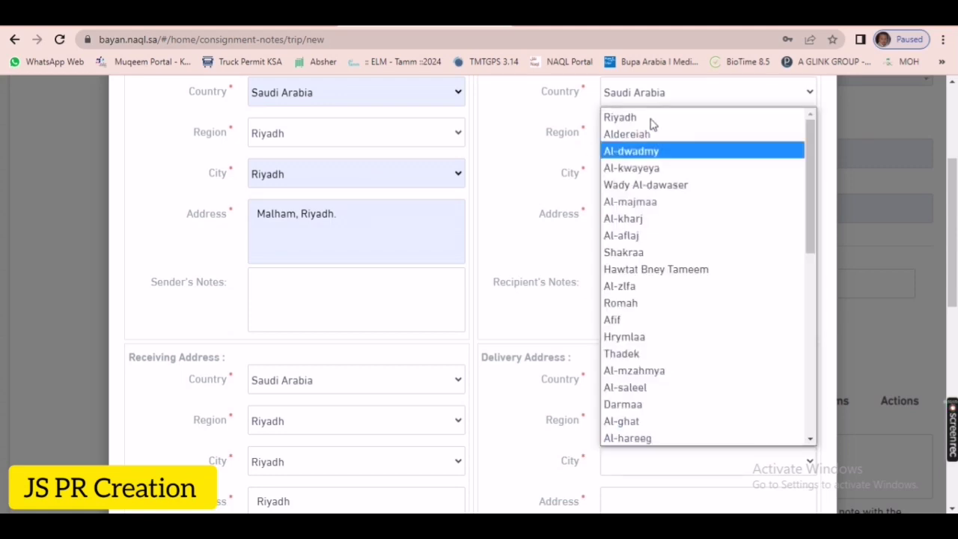
{"action": "left_click", "coordinate": [652, 118]}
{"action": "scroll", "coordinate": [677, 480], "scroll_direction": "down", "scroll_amount": 3}
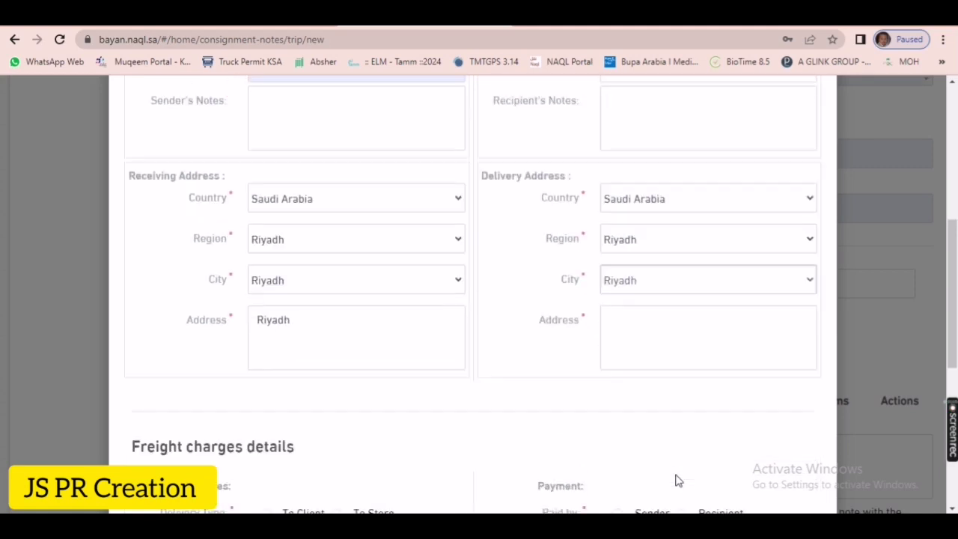
{"action": "left_click", "coordinate": [675, 314]}
{"action": "type", "text": "Riya"}
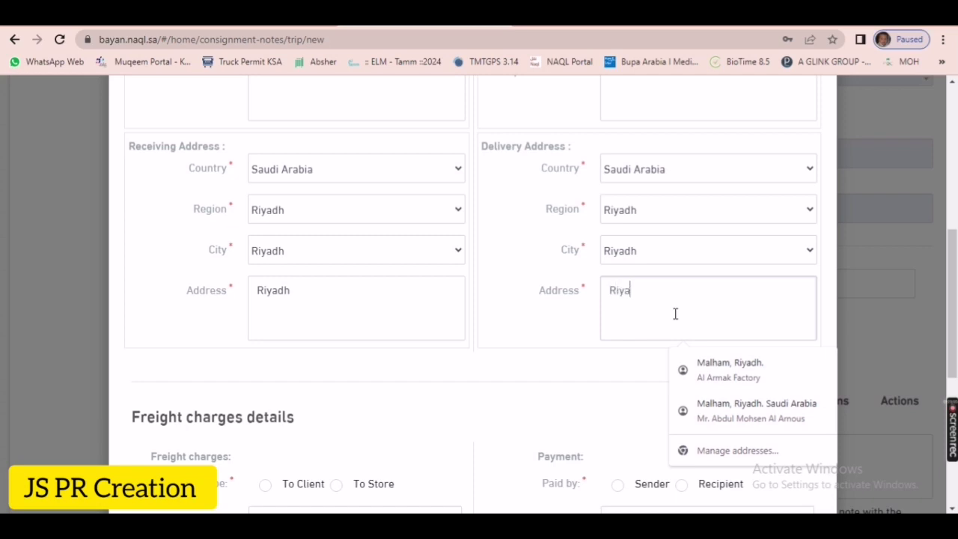
{"action": "type", "text": "dh"}
{"action": "scroll", "coordinate": [423, 382], "scroll_direction": "down", "scroll_amount": 3}
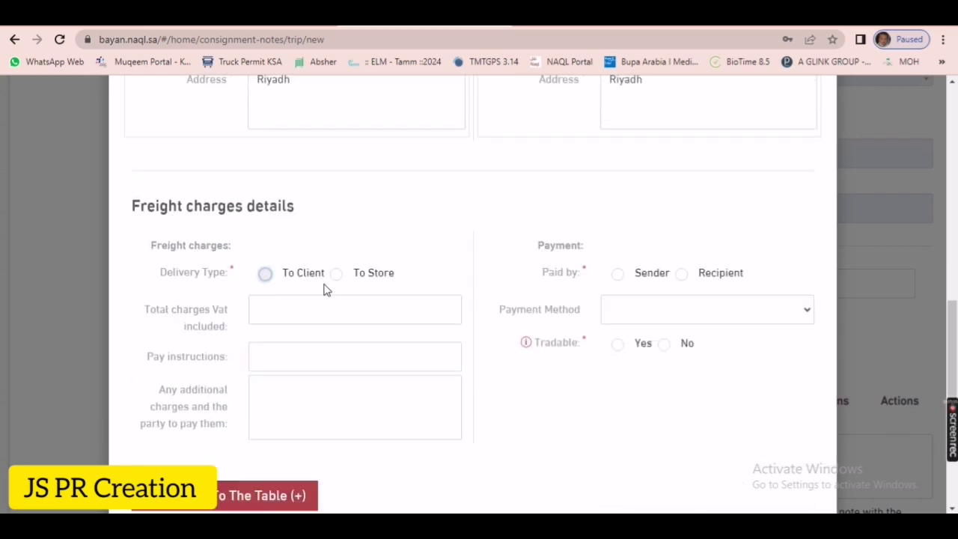
- Set To Client, paid by Recipient via Bank transfer, not tradable, 2200 total, Bank Transfer instructions
{"action": "left_click", "coordinate": [265, 272]}
{"action": "left_click", "coordinate": [681, 273]}
{"action": "left_click", "coordinate": [677, 314]}
{"action": "left_click", "coordinate": [663, 417]}
{"action": "left_click", "coordinate": [664, 343]}
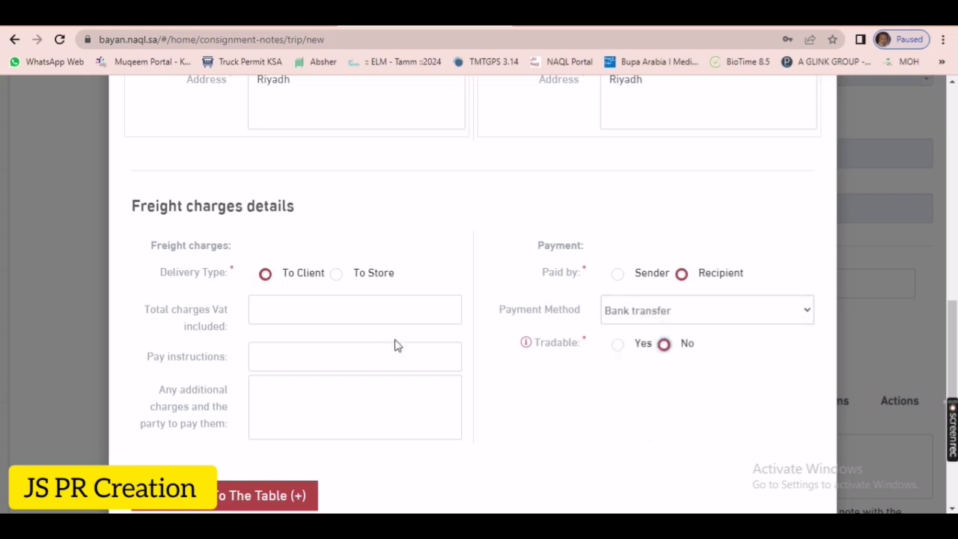
{"action": "left_click", "coordinate": [364, 310]}
{"action": "type", "text": "2200"}
{"action": "key", "text": "Tab"}
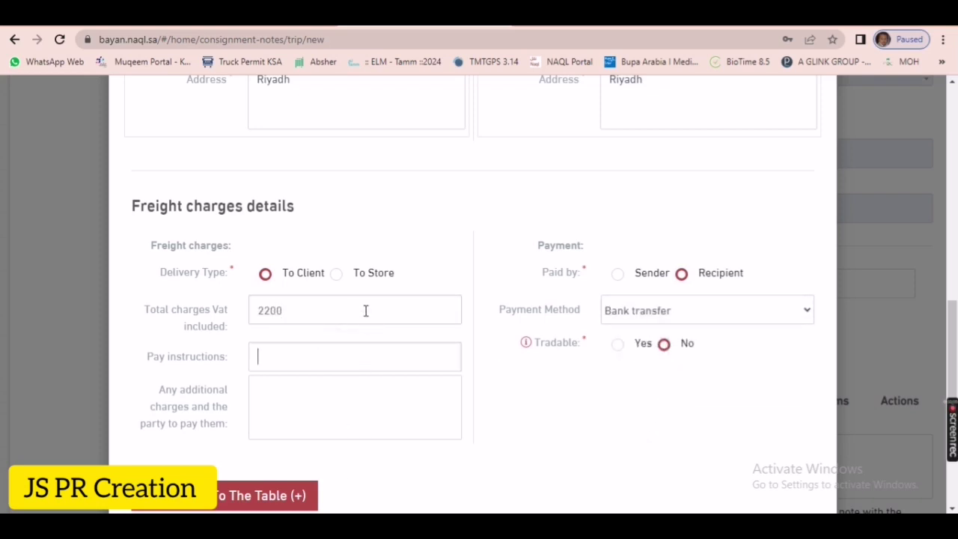
{"action": "left_click", "coordinate": [347, 353]}
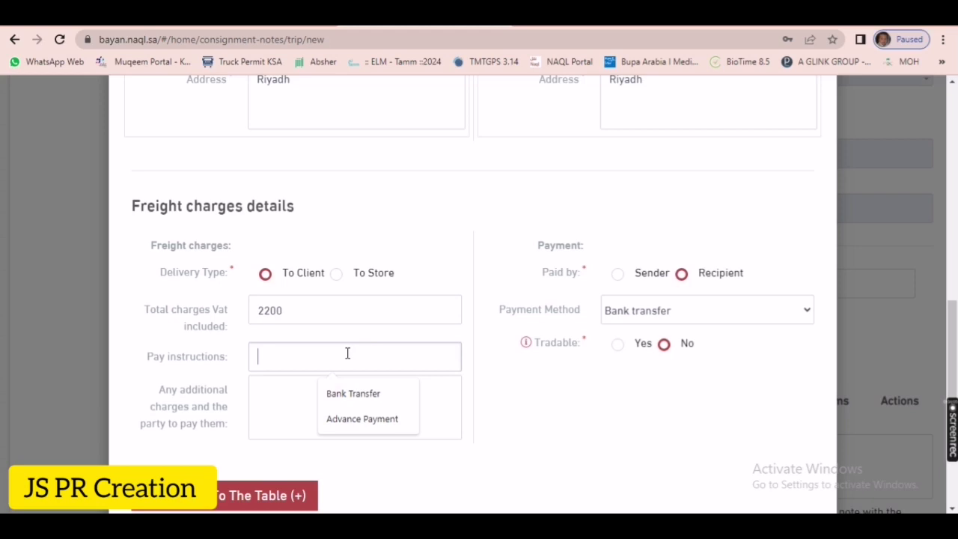
{"action": "left_click", "coordinate": [352, 396]}
{"action": "scroll", "coordinate": [573, 434], "scroll_direction": "down", "scroll_amount": 2}
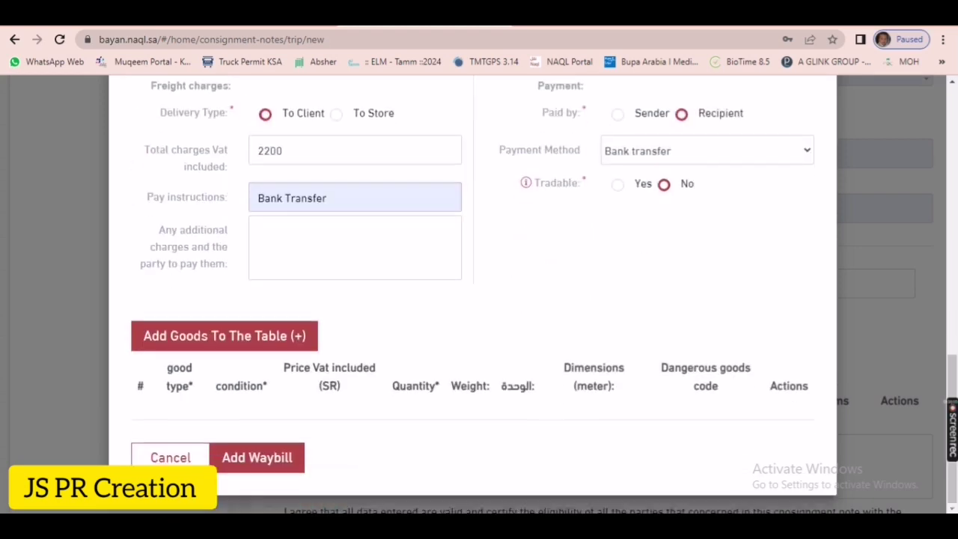
- Add a goods row of Building And Construction Items-Concrete in intact condition
{"action": "left_click", "coordinate": [271, 337]}
{"action": "left_click", "coordinate": [187, 416]}
{"action": "scroll", "coordinate": [239, 329], "scroll_direction": "down", "scroll_amount": 3}
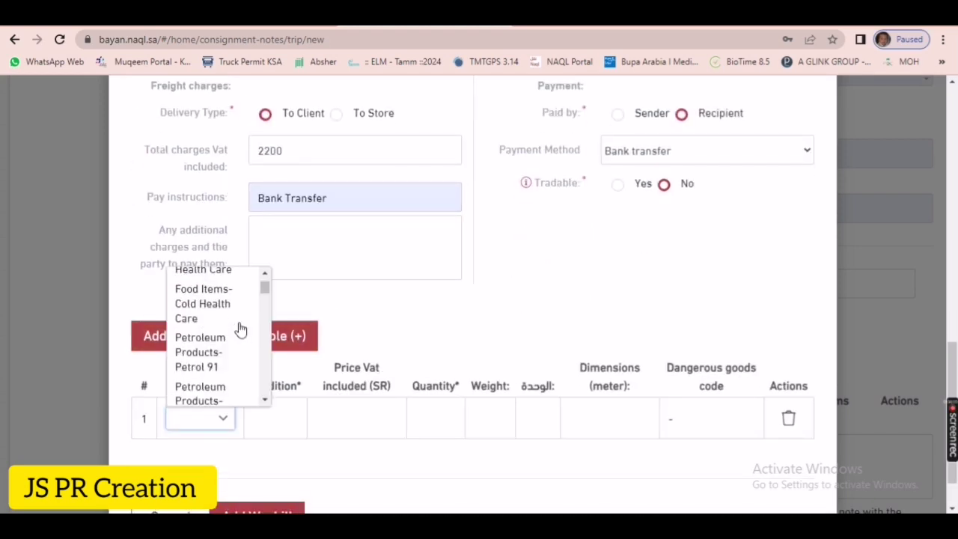
{"action": "scroll", "coordinate": [240, 329], "scroll_direction": "down", "scroll_amount": 8}
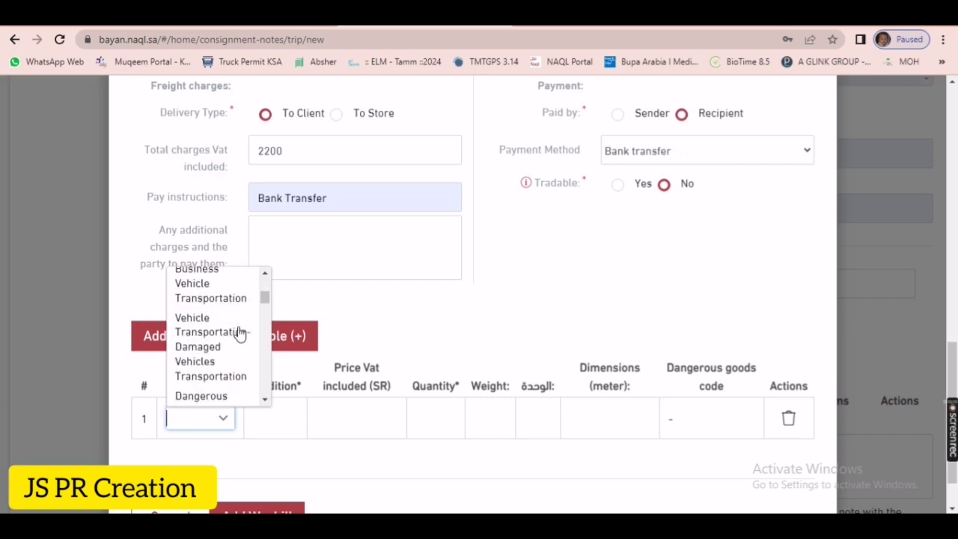
{"action": "scroll", "coordinate": [240, 333], "scroll_direction": "down", "scroll_amount": 8}
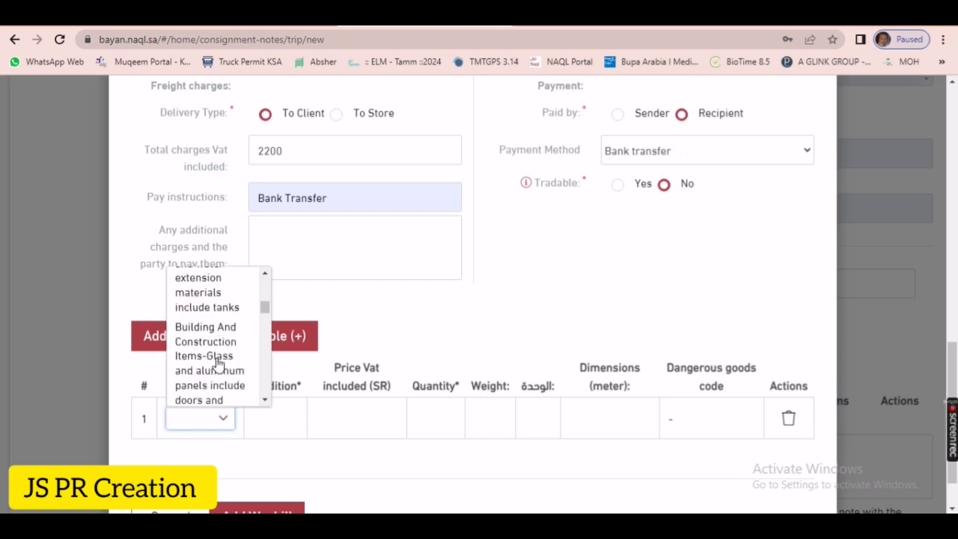
{"action": "scroll", "coordinate": [240, 359], "scroll_direction": "up", "scroll_amount": 3}
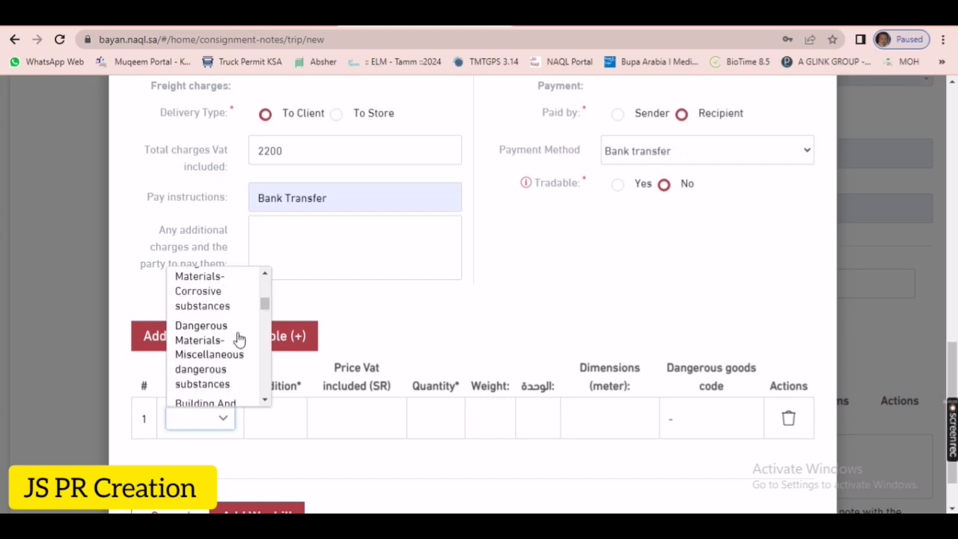
{"action": "scroll", "coordinate": [240, 339], "scroll_direction": "down", "scroll_amount": 1}
{"action": "scroll", "coordinate": [239, 339], "scroll_direction": "up", "scroll_amount": 1}
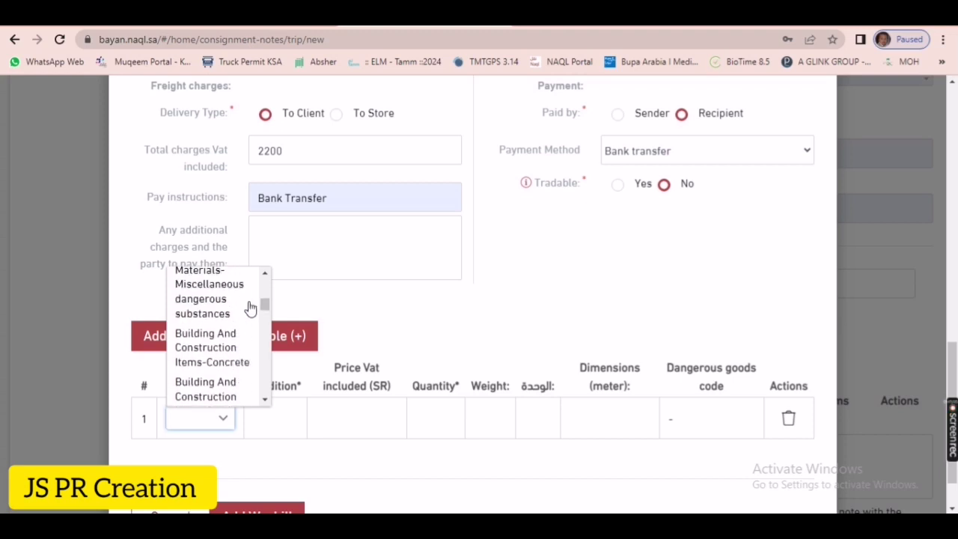
{"action": "left_click", "coordinate": [215, 356]}
{"action": "left_click", "coordinate": [269, 426]}
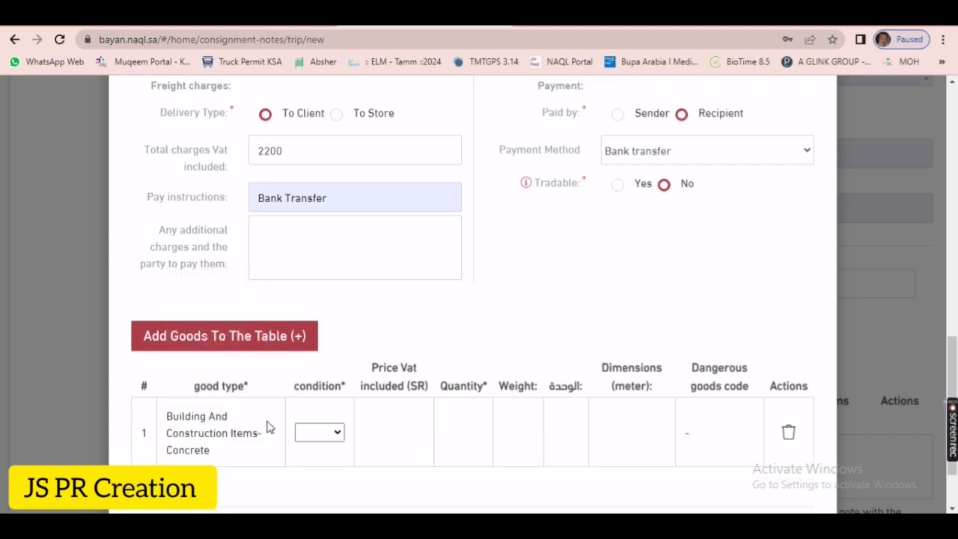
{"action": "left_click", "coordinate": [338, 432]}
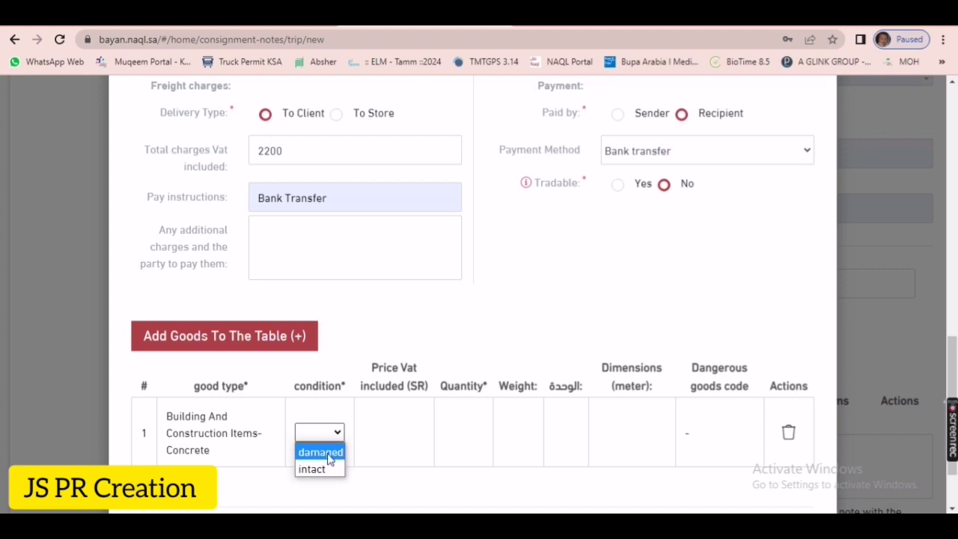
{"action": "left_click", "coordinate": [327, 466]}
- Give the goods price 2200, quantity 1, weight 30 and unit طن
{"action": "left_click", "coordinate": [374, 428]}
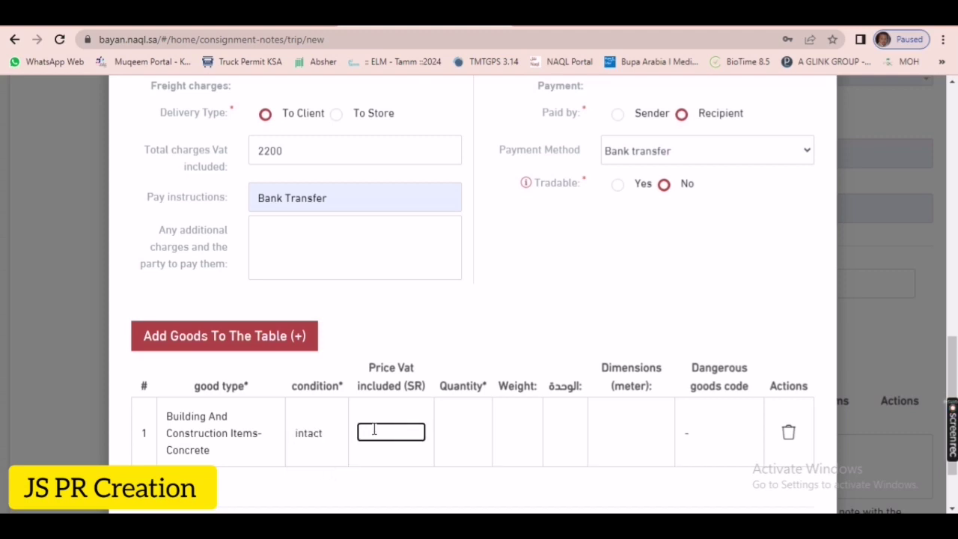
{"action": "key", "text": "Tab"}
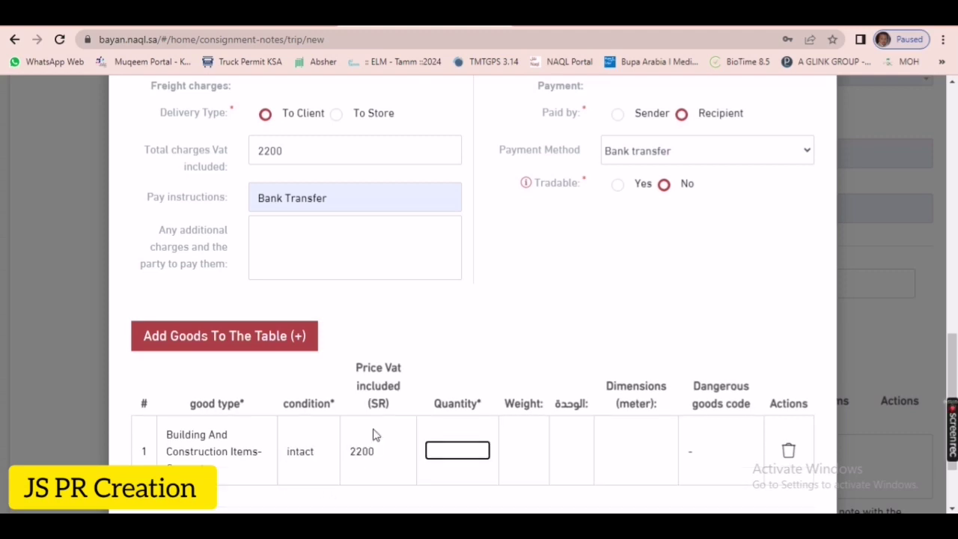
{"action": "type", "text": "1"}
{"action": "key", "text": "Tab"}
{"action": "type", "text": "3"}
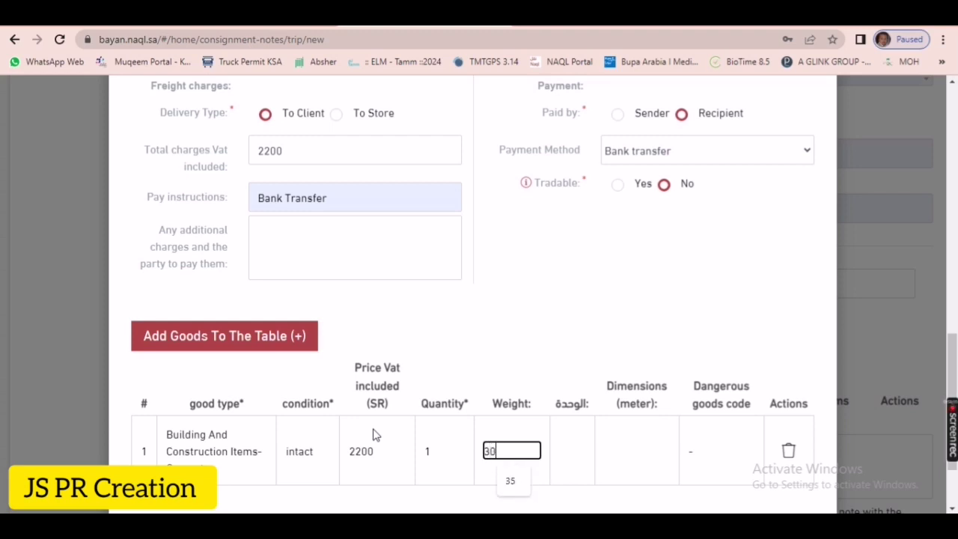
{"action": "key", "text": "Tab"}
{"action": "left_click", "coordinate": [565, 453]}
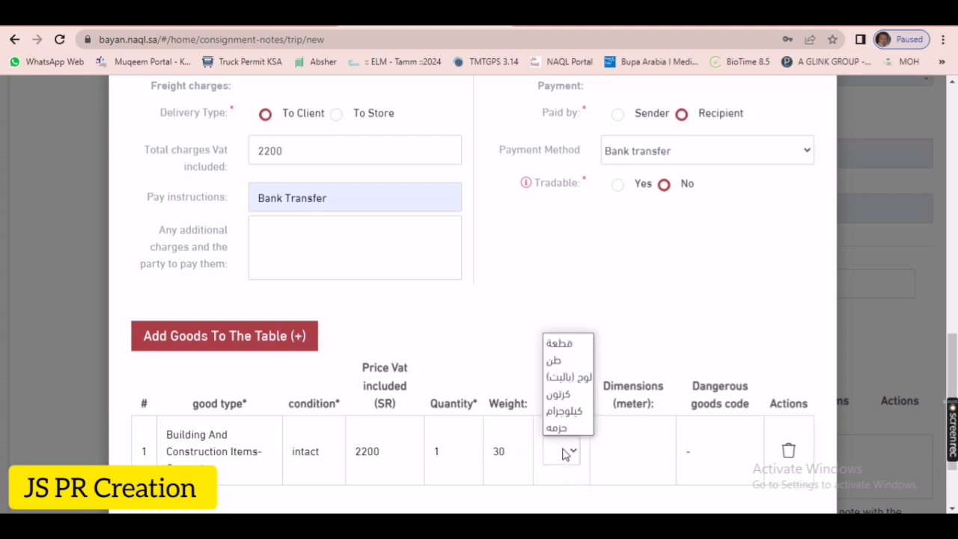
{"action": "left_click", "coordinate": [566, 356]}
{"action": "scroll", "coordinate": [874, 376], "scroll_direction": "down", "scroll_amount": 3}
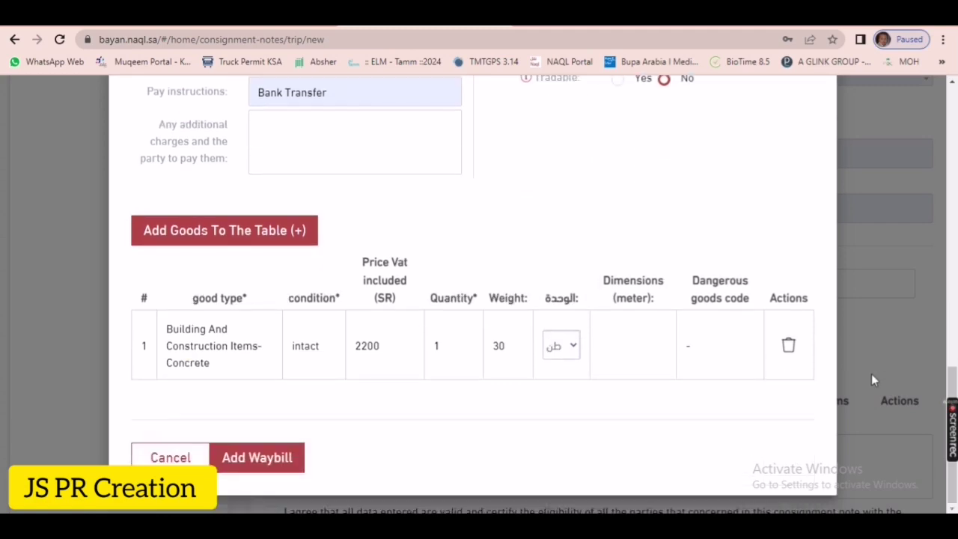
- Add the Al Armak Factory to Permanent housing co waybill to the note
{"action": "left_click", "coordinate": [267, 461]}
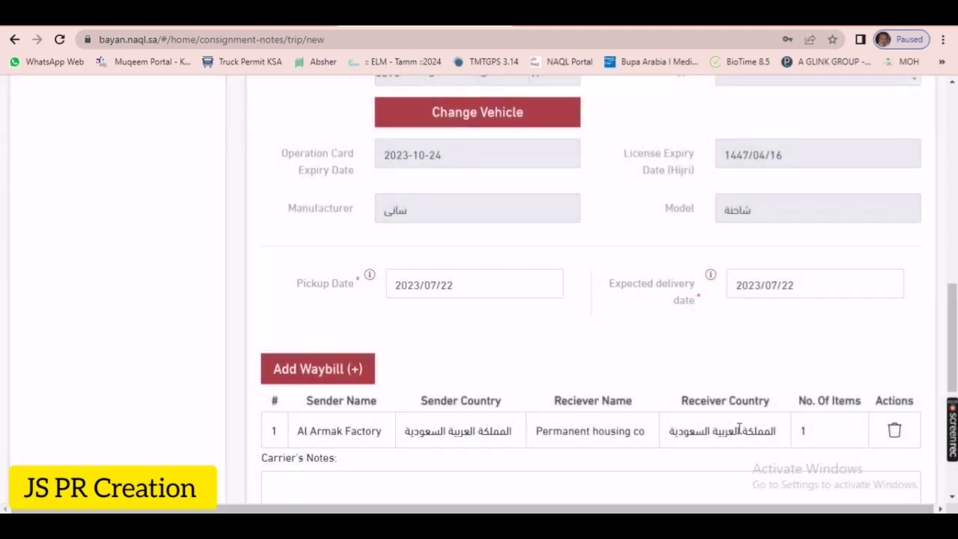
{"action": "scroll", "coordinate": [745, 393], "scroll_direction": "up", "scroll_amount": 5}
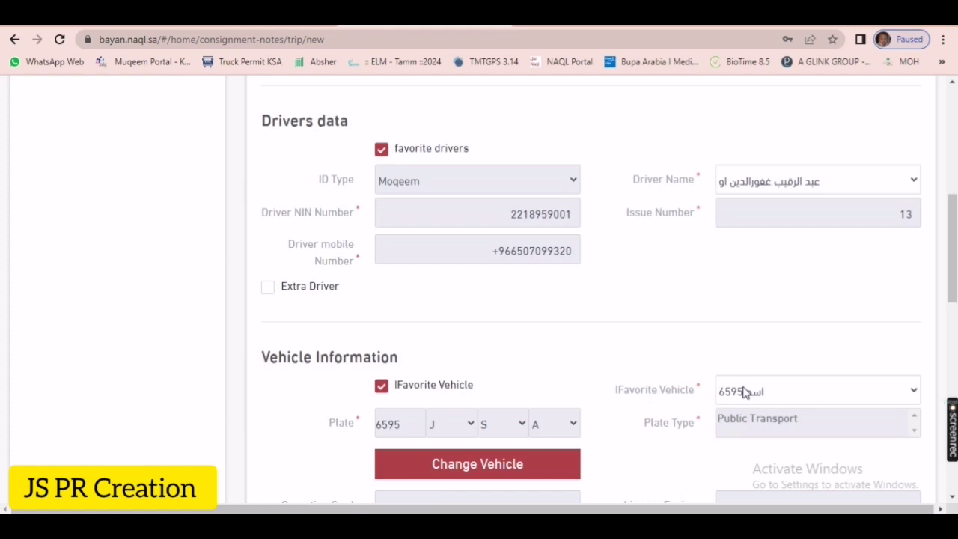
{"action": "scroll", "coordinate": [745, 385], "scroll_direction": "down", "scroll_amount": 1}
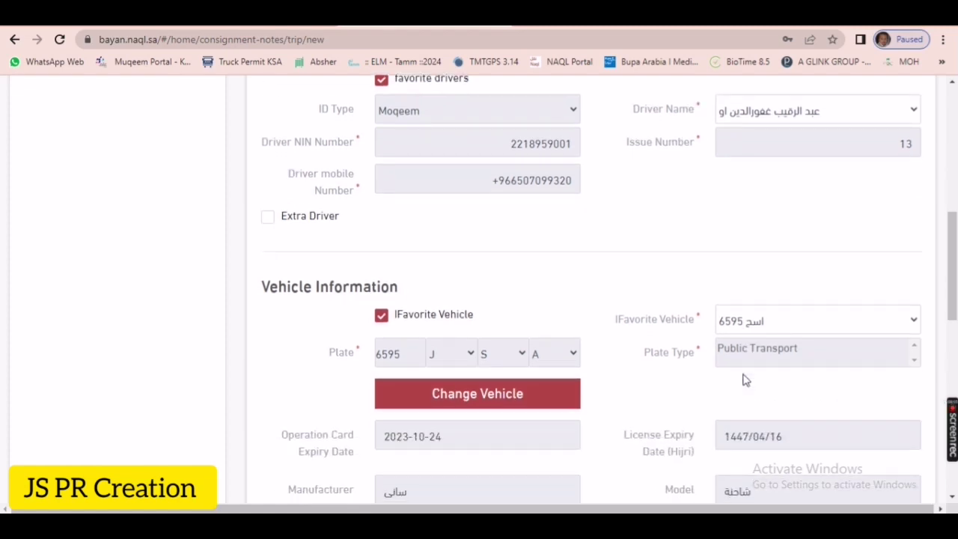
{"action": "scroll", "coordinate": [744, 380], "scroll_direction": "down", "scroll_amount": 4}
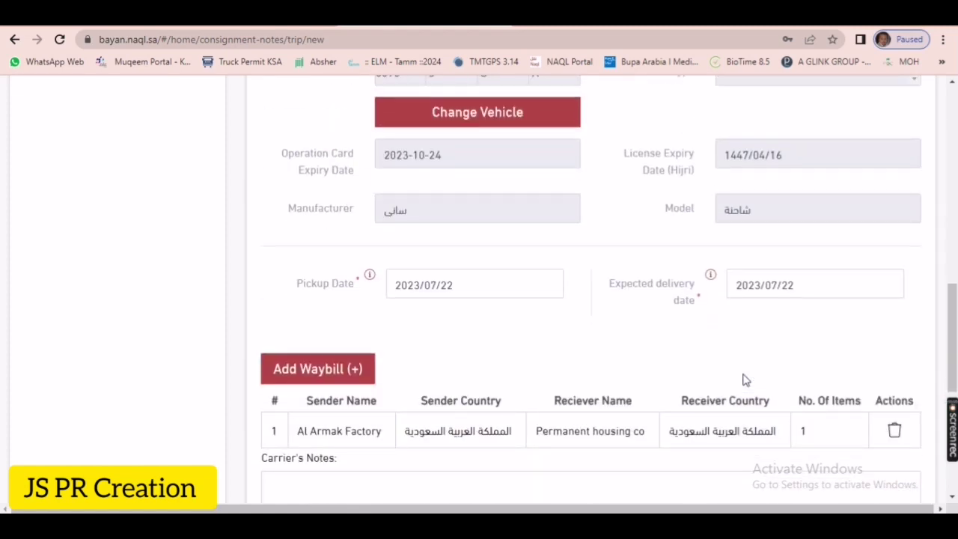
{"action": "scroll", "coordinate": [744, 371], "scroll_direction": "down", "scroll_amount": 5}
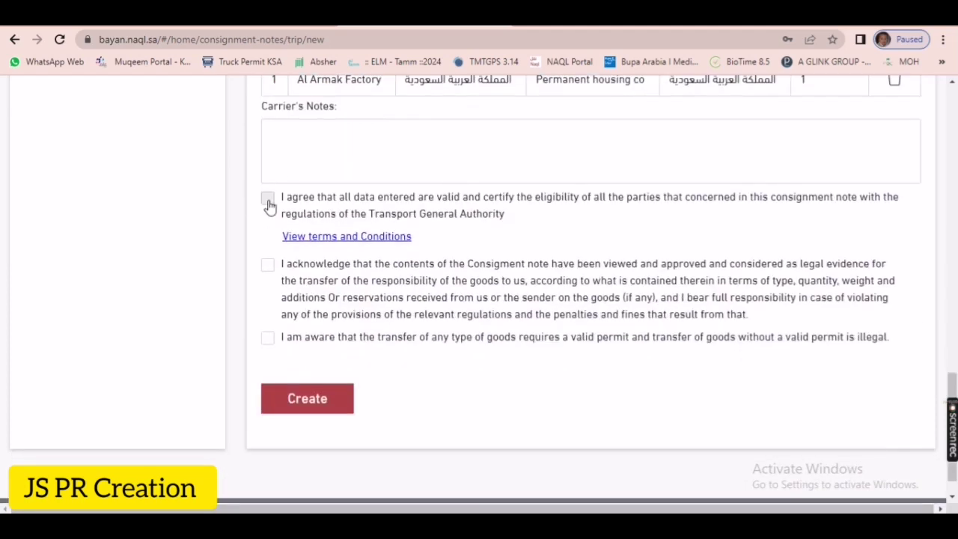
- Tick the three declarations, create the consignment note and dismiss the success message
{"action": "left_click", "coordinate": [267, 198]}
{"action": "left_click", "coordinate": [268, 265]}
{"action": "left_click", "coordinate": [268, 339]}
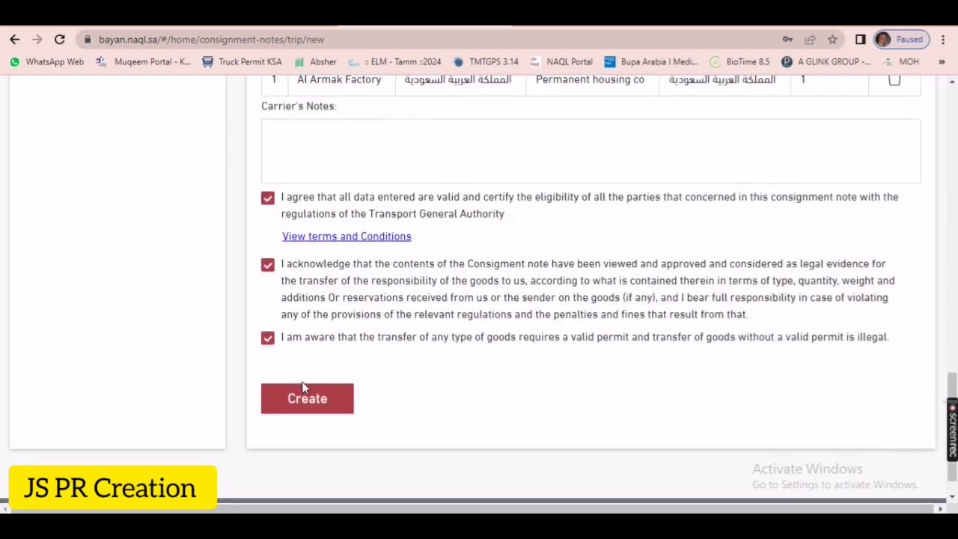
{"action": "left_click", "coordinate": [308, 398]}
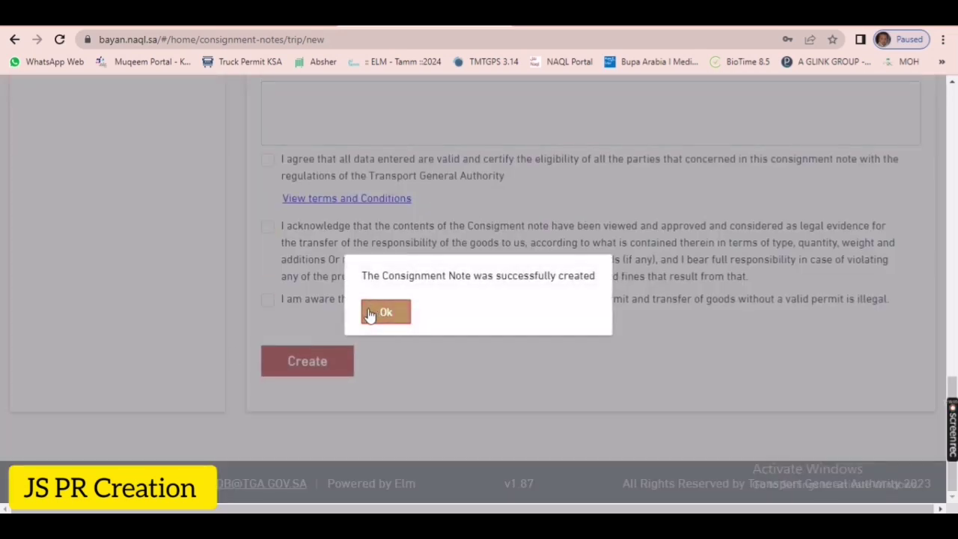
{"action": "left_click", "coordinate": [367, 314]}
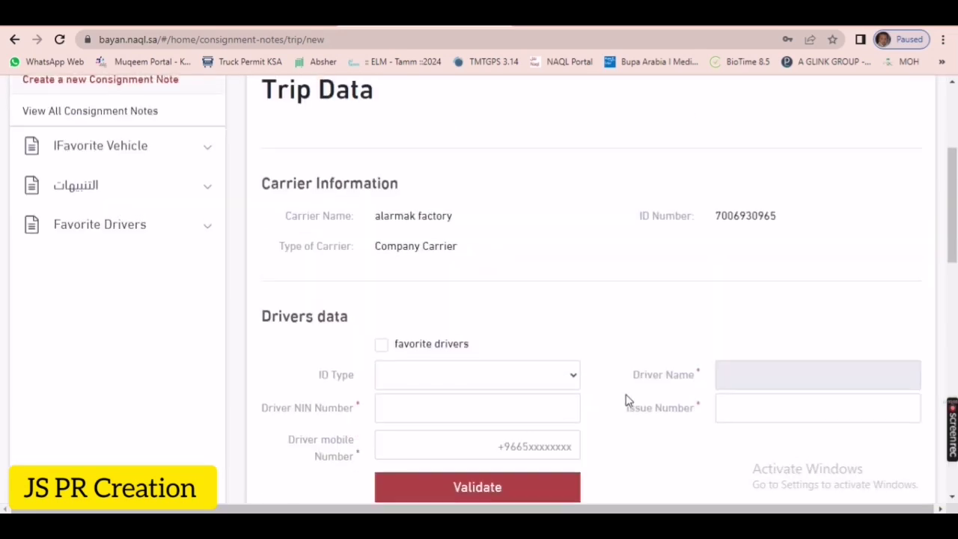
{"action": "scroll", "coordinate": [626, 399], "scroll_direction": "up", "scroll_amount": 3}
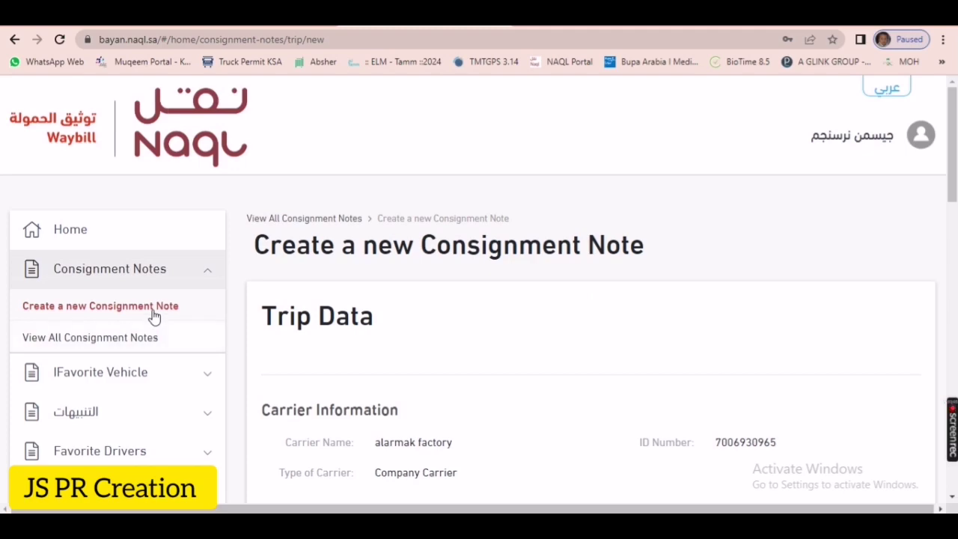
- List all consignment notes and open the newest one for editing
{"action": "left_click", "coordinate": [149, 337]}
{"action": "scroll", "coordinate": [636, 348], "scroll_direction": "down", "scroll_amount": 3}
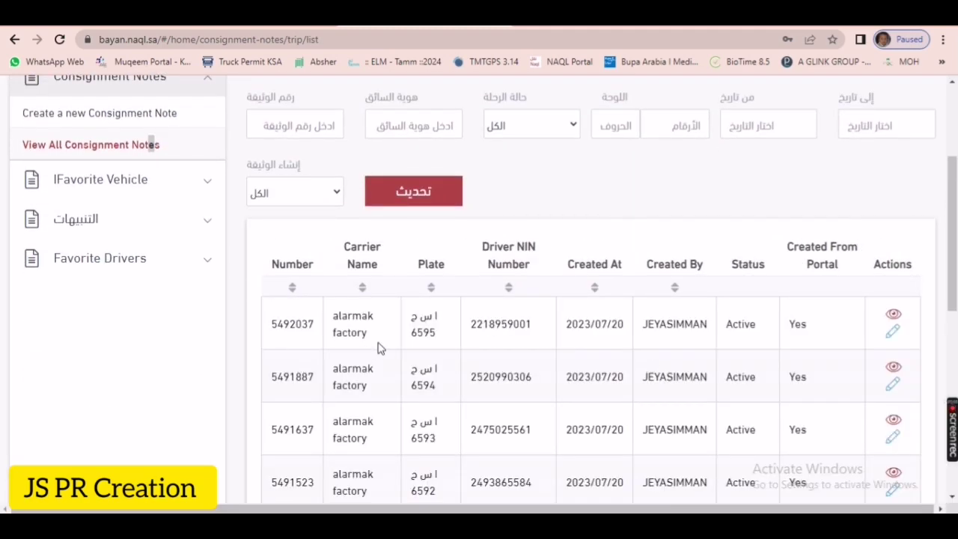
{"action": "left_click_drag", "start_coordinate": [411, 332], "coordinate": [482, 324]}
{"action": "mouse_move", "coordinate": [278, 321]}
{"action": "left_mouse_down"}
{"action": "mouse_move", "coordinate": [763, 387]}
{"action": "mouse_move", "coordinate": [795, 338]}
{"action": "mouse_move", "coordinate": [560, 329]}
{"action": "mouse_move", "coordinate": [880, 350]}
{"action": "mouse_move", "coordinate": [894, 336]}
{"action": "left_mouse_up"}
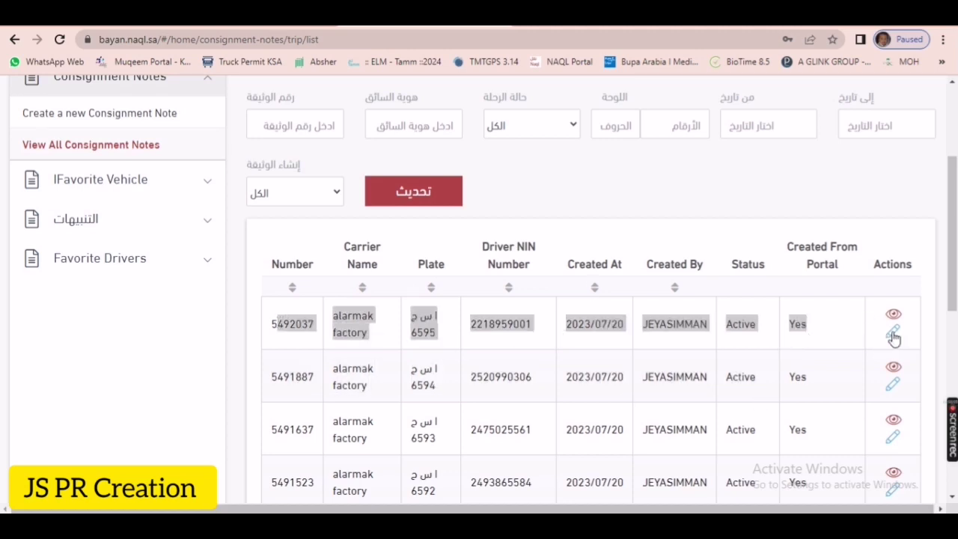
{"action": "left_click", "coordinate": [892, 333]}
- Switch the vehicle field to favourite vehicles and pick vehicle 6594 from the list
{"action": "scroll", "coordinate": [919, 336], "scroll_direction": "down", "scroll_amount": 2}
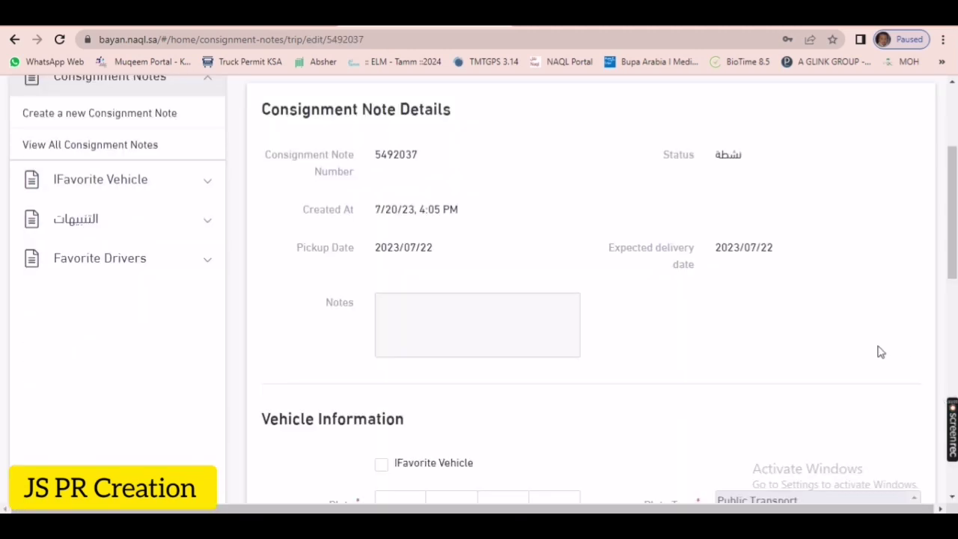
{"action": "scroll", "coordinate": [800, 353], "scroll_direction": "up", "scroll_amount": 3}
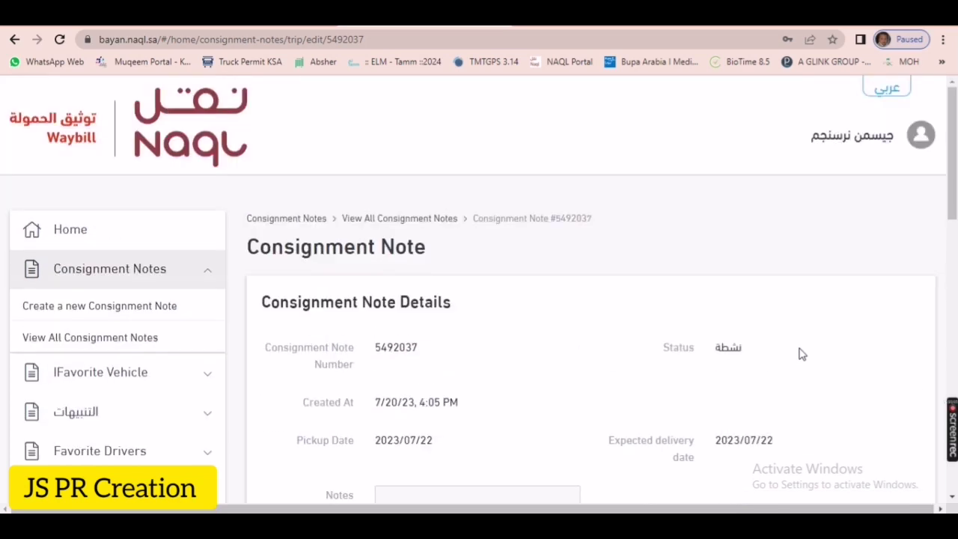
{"action": "scroll", "coordinate": [800, 353], "scroll_direction": "down", "scroll_amount": 3}
{"action": "scroll", "coordinate": [800, 353], "scroll_direction": "up", "scroll_amount": 3}
{"action": "scroll", "coordinate": [801, 353], "scroll_direction": "down", "scroll_amount": 6}
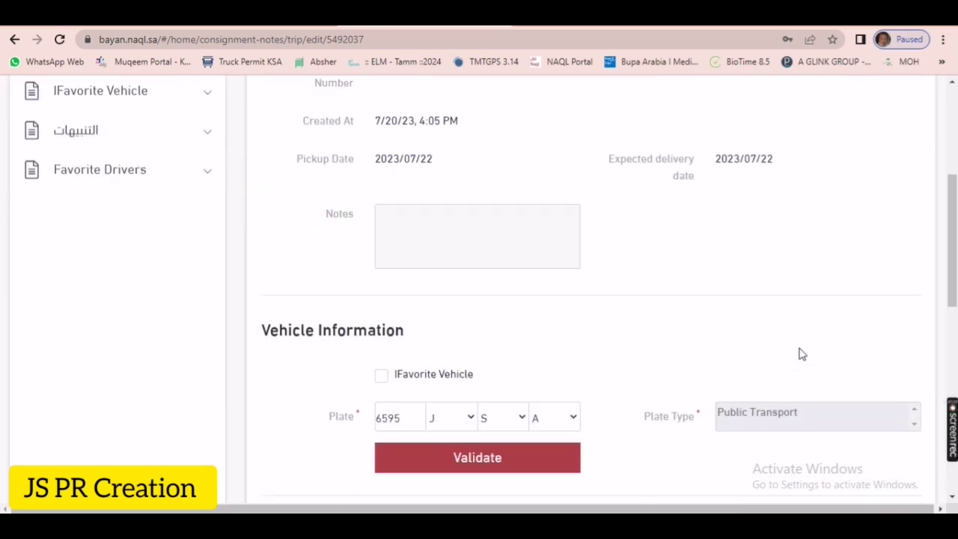
{"action": "scroll", "coordinate": [800, 353], "scroll_direction": "down", "scroll_amount": 6}
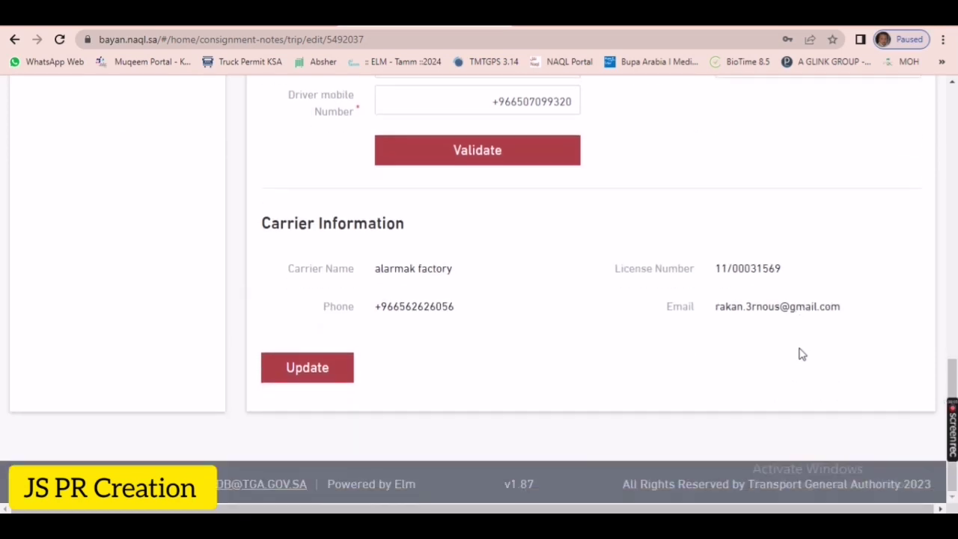
{"action": "scroll", "coordinate": [801, 353], "scroll_direction": "up", "scroll_amount": 12}
{"action": "scroll", "coordinate": [800, 353], "scroll_direction": "down", "scroll_amount": 5}
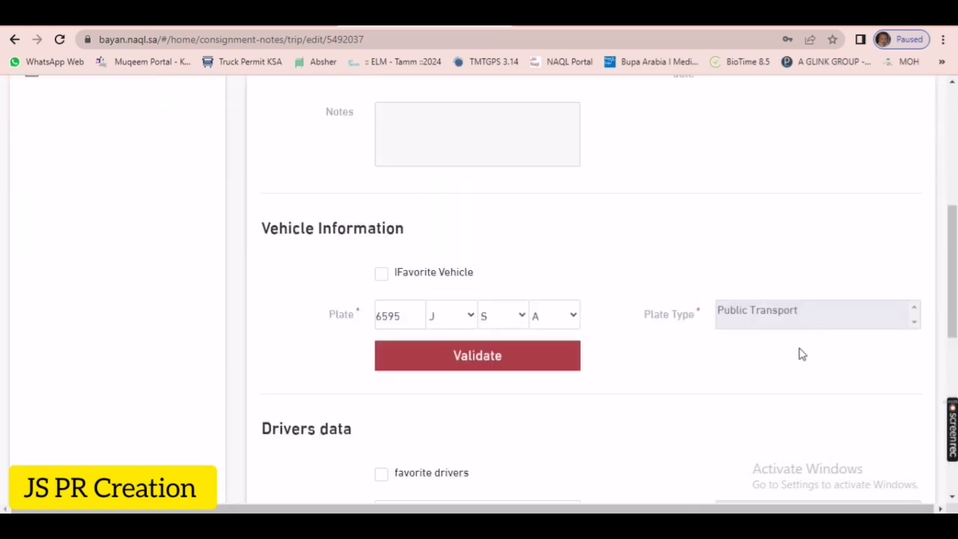
{"action": "scroll", "coordinate": [535, 310], "scroll_direction": "up", "scroll_amount": 2}
{"action": "scroll", "coordinate": [534, 309], "scroll_direction": "down", "scroll_amount": 2}
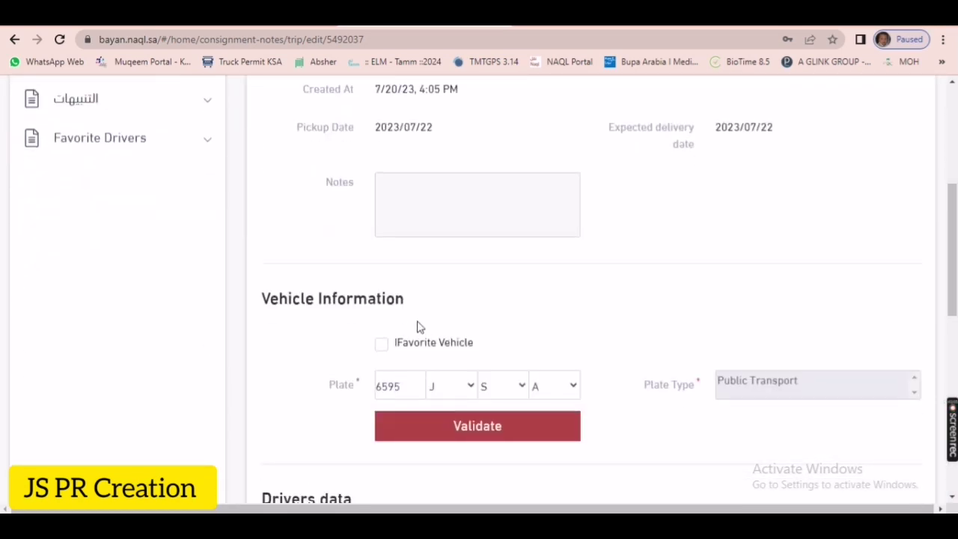
{"action": "left_click", "coordinate": [381, 346]}
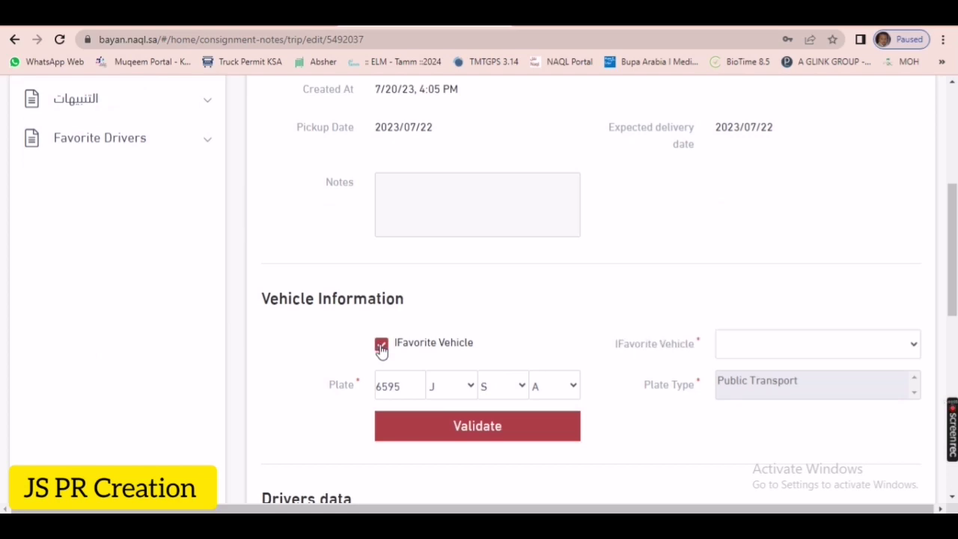
{"action": "left_click", "coordinate": [823, 349]}
{"action": "left_click", "coordinate": [752, 105]}
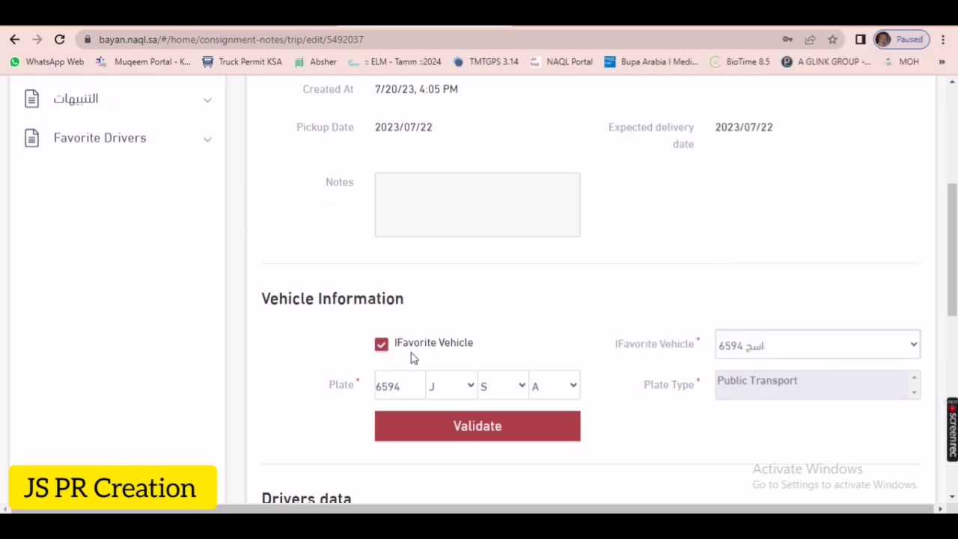
- Replace it with favourite vehicle 6595 and validate it, loading operation card expiry 2023-10-24
{"action": "left_click", "coordinate": [381, 344]}
{"action": "left_click", "coordinate": [381, 348]}
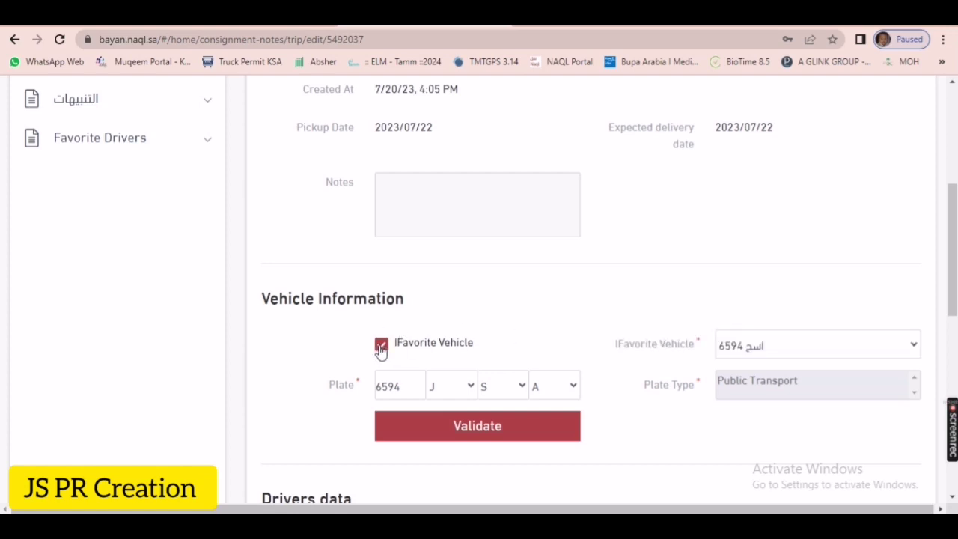
{"action": "left_click", "coordinate": [773, 347]}
{"action": "left_click", "coordinate": [753, 124]}
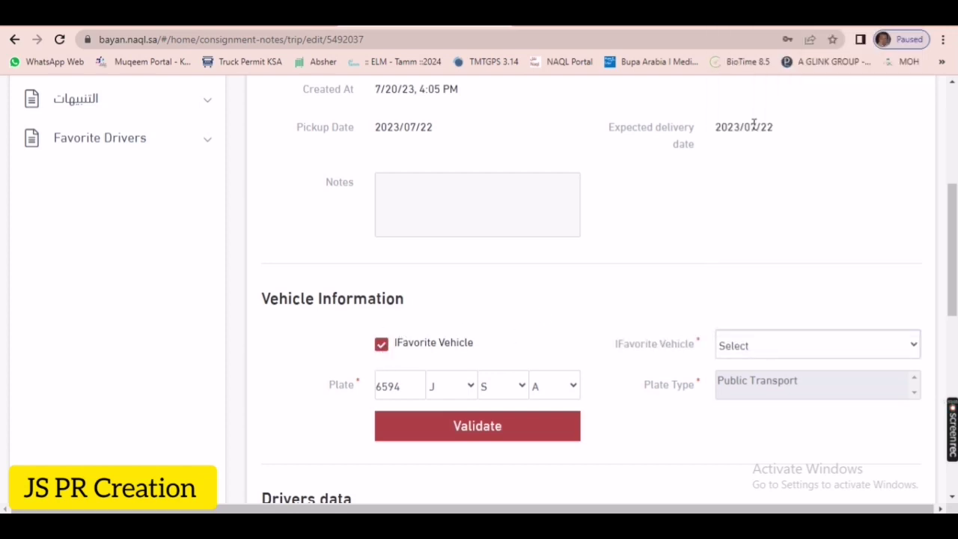
{"action": "left_click", "coordinate": [546, 423]}
{"action": "scroll", "coordinate": [751, 449], "scroll_direction": "down", "scroll_amount": 1}
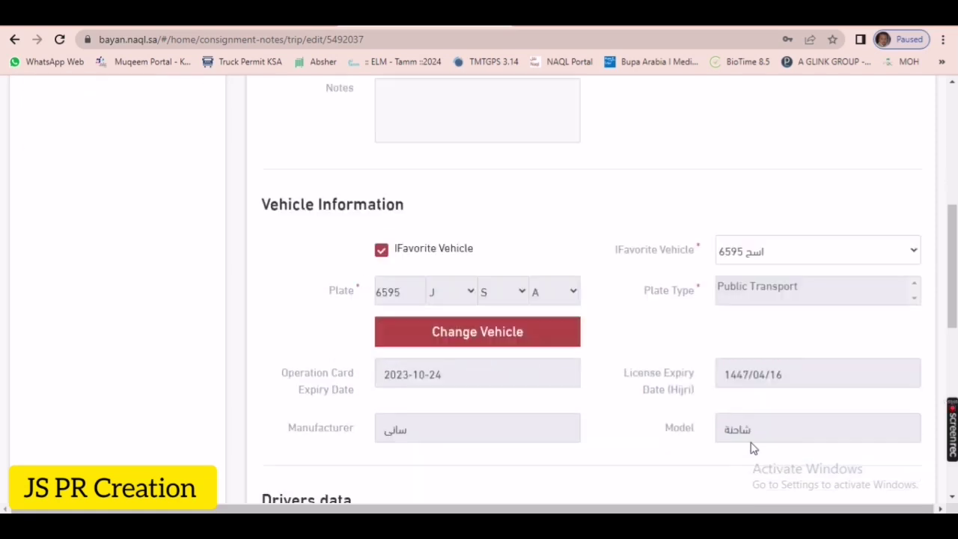
{"action": "scroll", "coordinate": [753, 448], "scroll_direction": "down", "scroll_amount": 4}
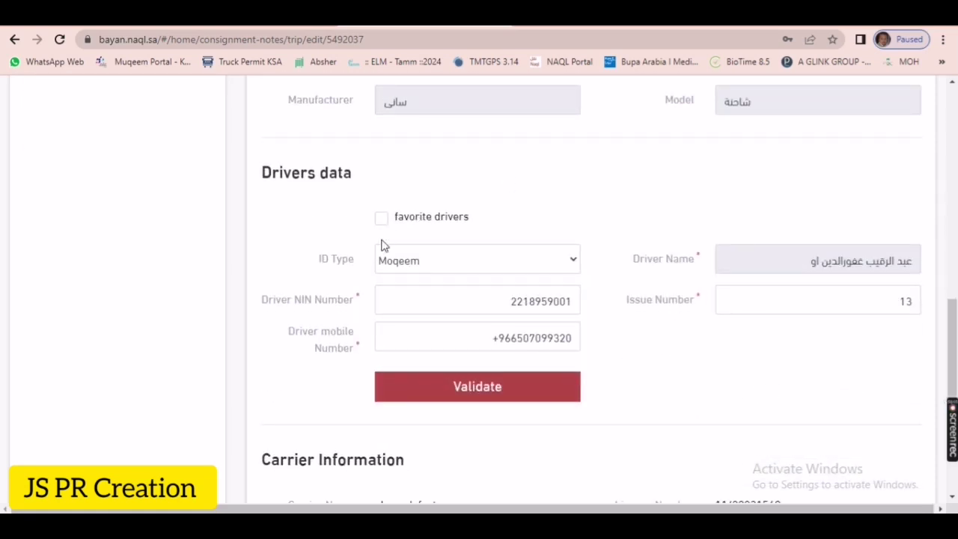
{"action": "scroll", "coordinate": [660, 288], "scroll_direction": "up", "scroll_amount": 4}
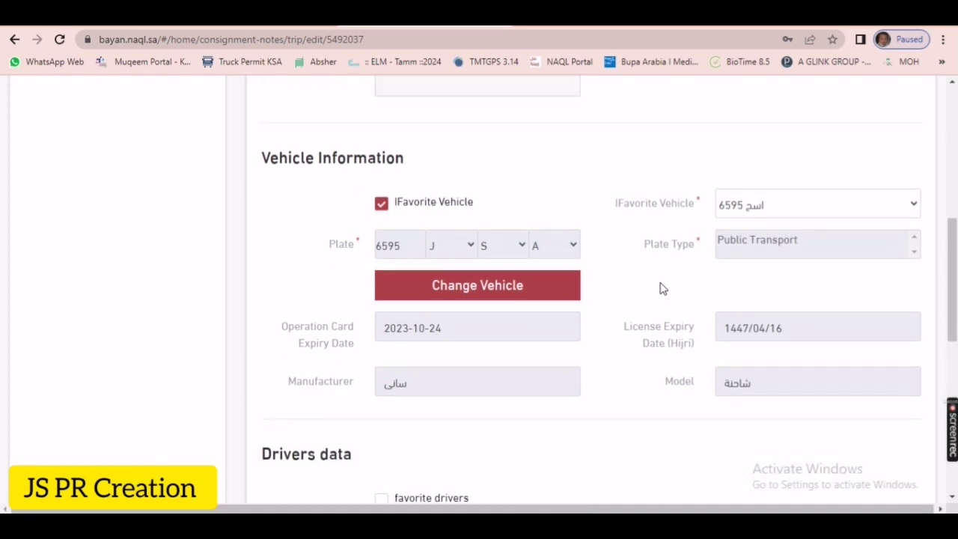
- Pick a different driver from the favourite drivers list and update consignment note 5492037
{"action": "scroll", "coordinate": [661, 288], "scroll_direction": "down", "scroll_amount": 3}
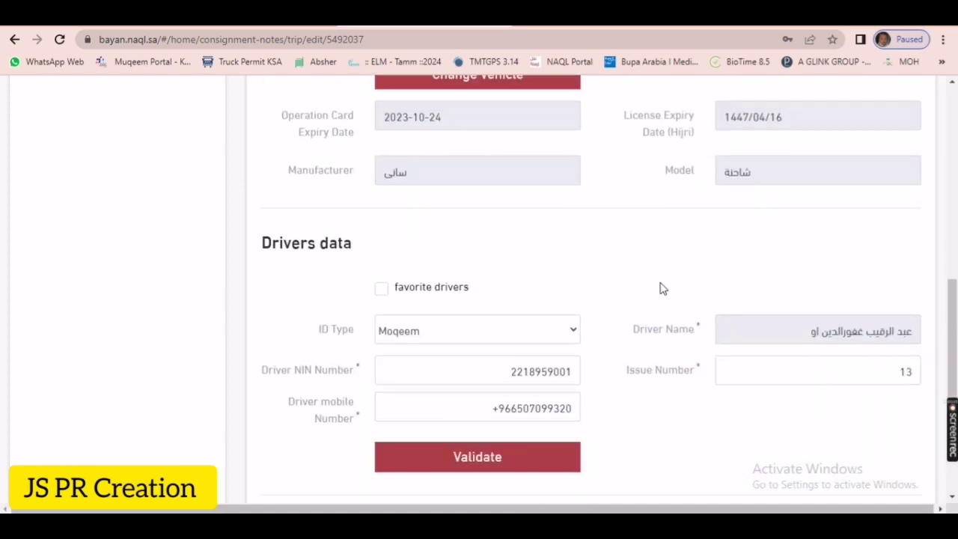
{"action": "left_click", "coordinate": [382, 289]}
{"action": "left_click", "coordinate": [828, 334]}
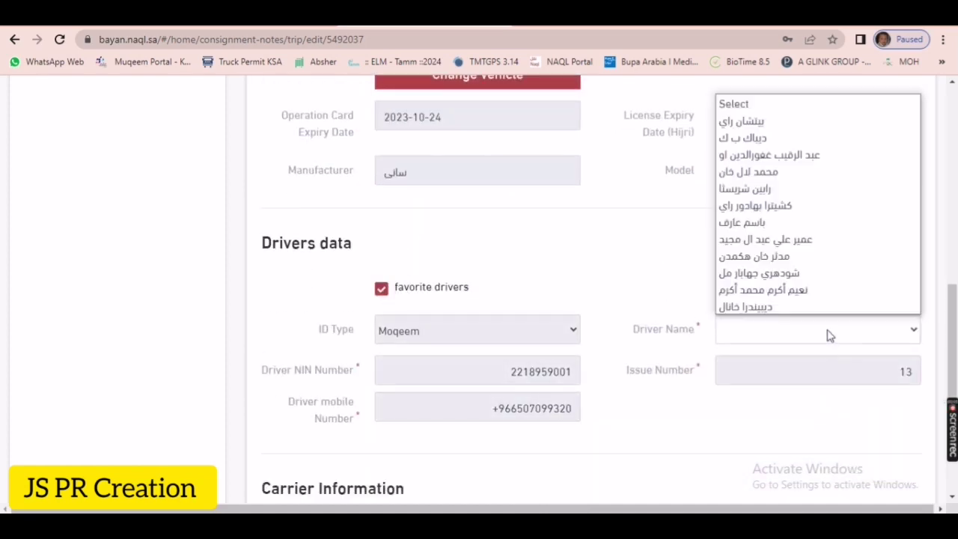
{"action": "left_click", "coordinate": [798, 155]}
{"action": "scroll", "coordinate": [640, 429], "scroll_direction": "down", "scroll_amount": 4}
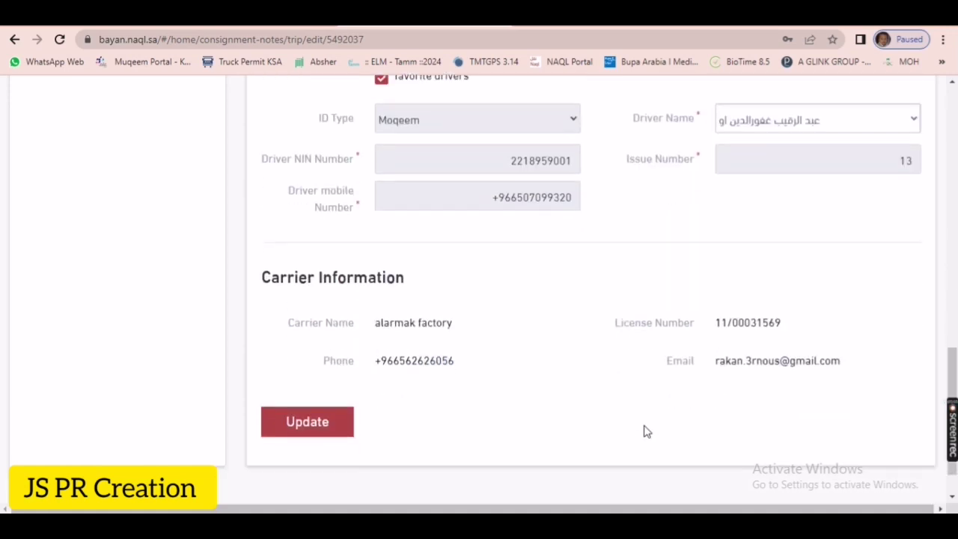
{"action": "left_click", "coordinate": [311, 376]}
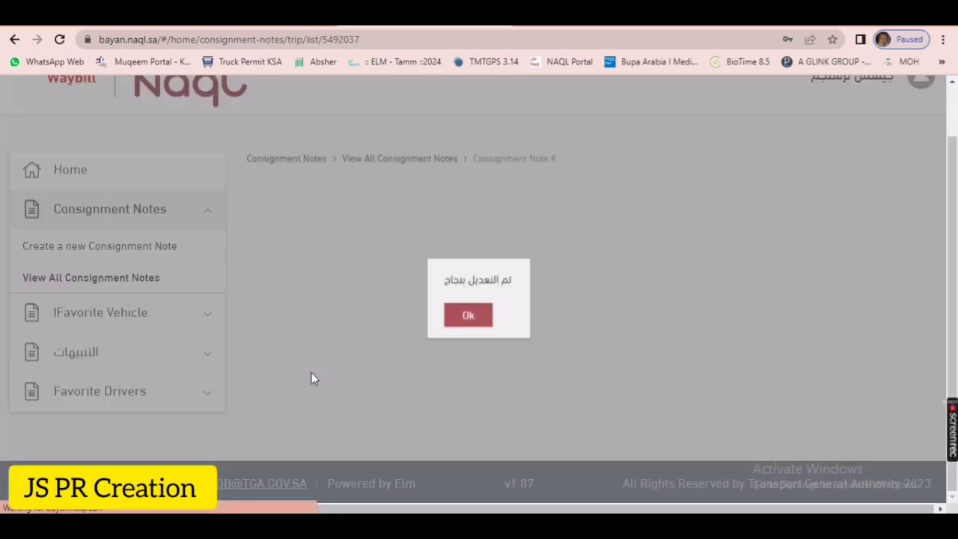
- Dismiss the success message and set the waybill's payment method to Bank transfer
{"action": "left_click", "coordinate": [468, 312]}
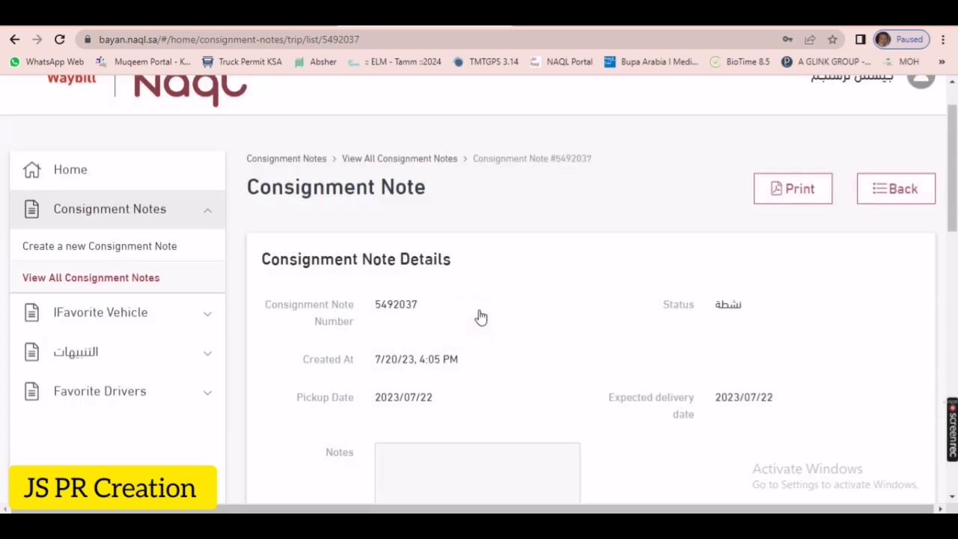
{"action": "scroll", "coordinate": [658, 359], "scroll_direction": "down", "scroll_amount": 10}
{"action": "scroll", "coordinate": [656, 359], "scroll_direction": "down", "scroll_amount": 2}
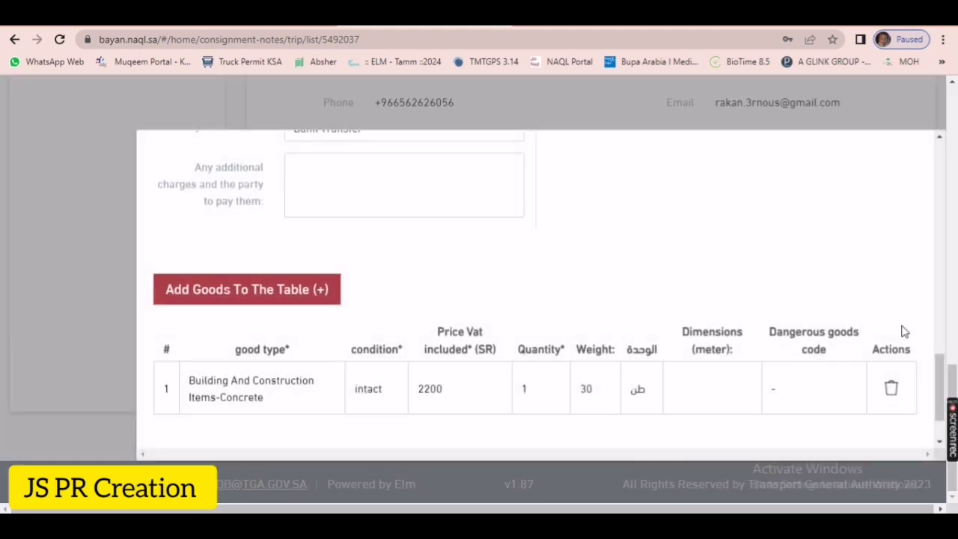
{"action": "scroll", "coordinate": [658, 390], "scroll_direction": "up", "scroll_amount": 4}
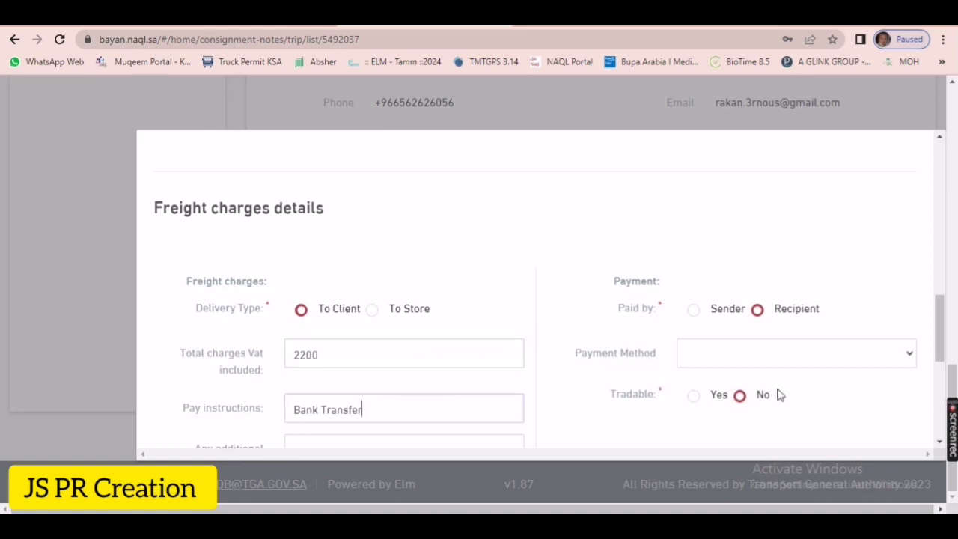
{"action": "left_click", "coordinate": [801, 355]}
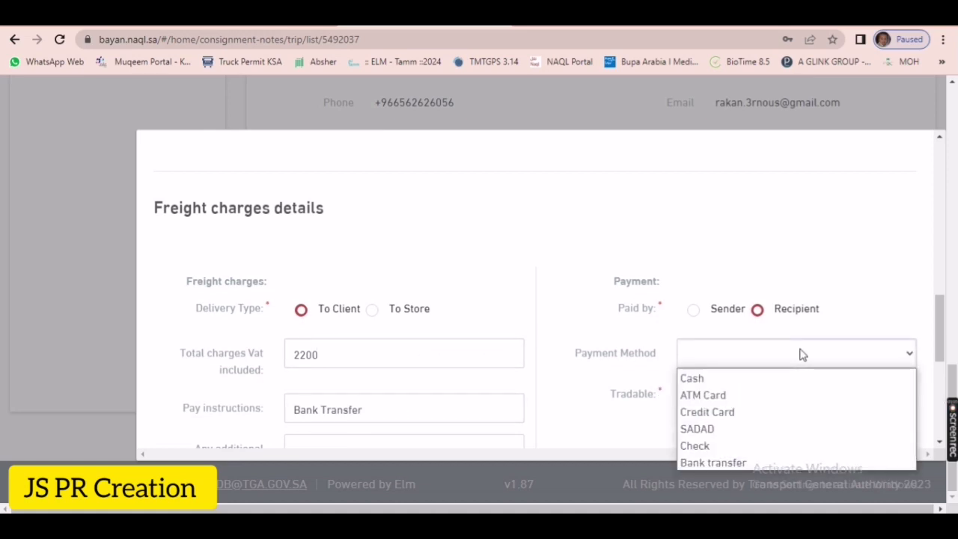
{"action": "left_click", "coordinate": [747, 458]}
- Change row 1's goods quantity to 10 and save waybill 9734175
{"action": "scroll", "coordinate": [780, 416], "scroll_direction": "down", "scroll_amount": 3}
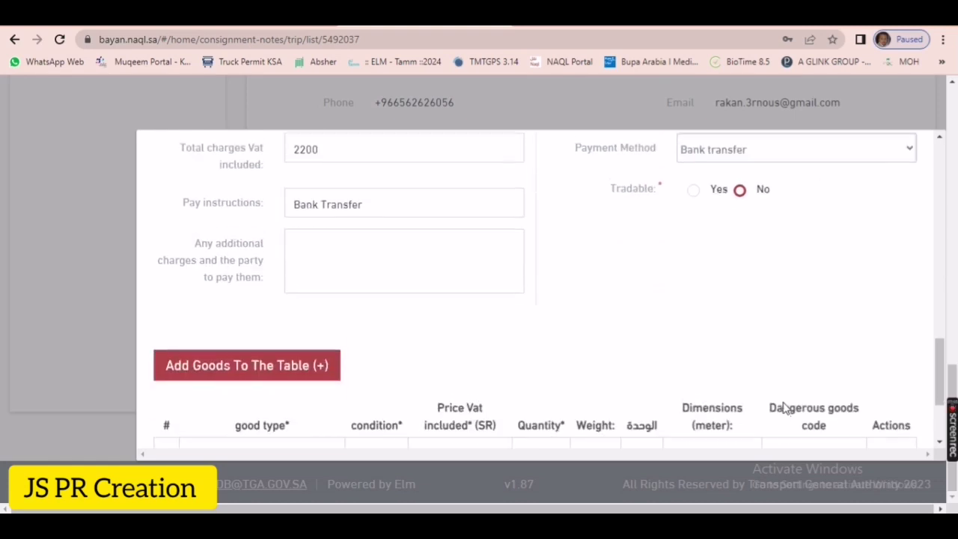
{"action": "scroll", "coordinate": [783, 407], "scroll_direction": "down", "scroll_amount": 2}
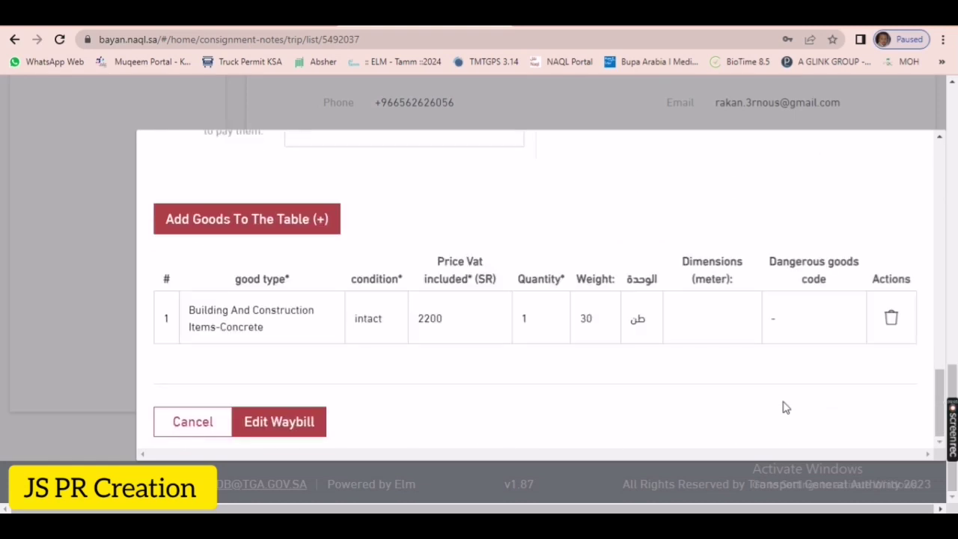
{"action": "left_click", "coordinate": [543, 316]}
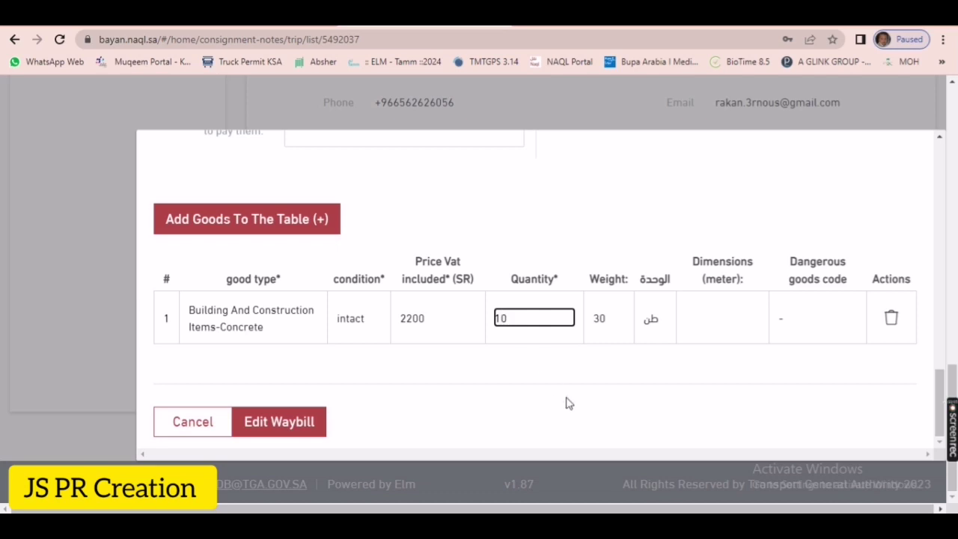
{"action": "left_click", "coordinate": [284, 421]}
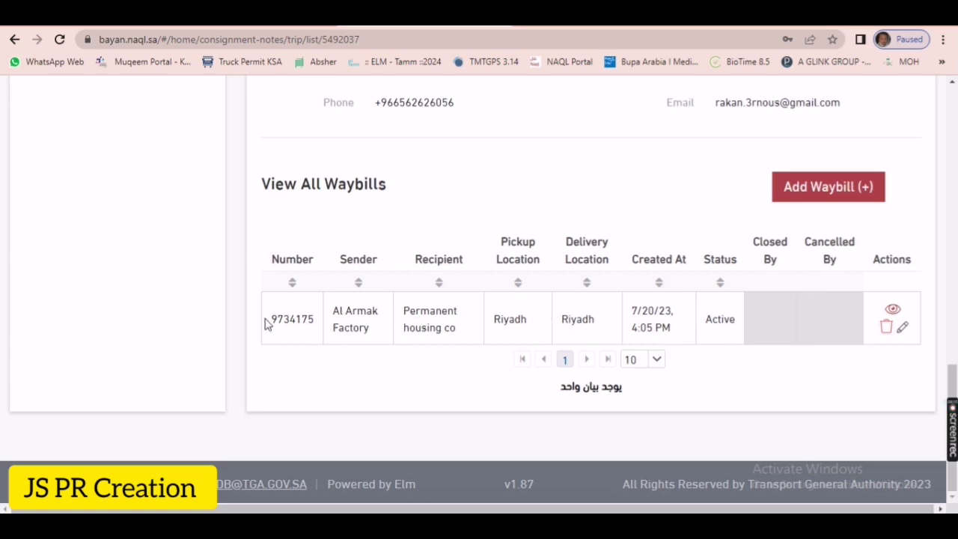
{"action": "left_click_drag", "start_coordinate": [265, 323], "coordinate": [774, 313]}
{"action": "left_click", "coordinate": [812, 379]}
{"action": "left_click", "coordinate": [891, 309]}
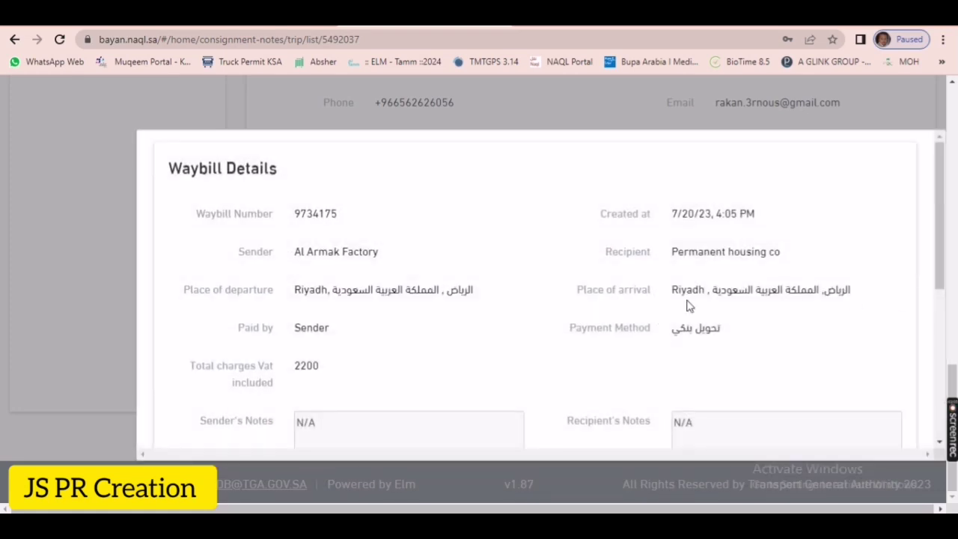
{"action": "scroll", "coordinate": [659, 318], "scroll_direction": "down", "scroll_amount": 5}
{"action": "left_click_drag", "start_coordinate": [562, 402], "coordinate": [608, 404]}
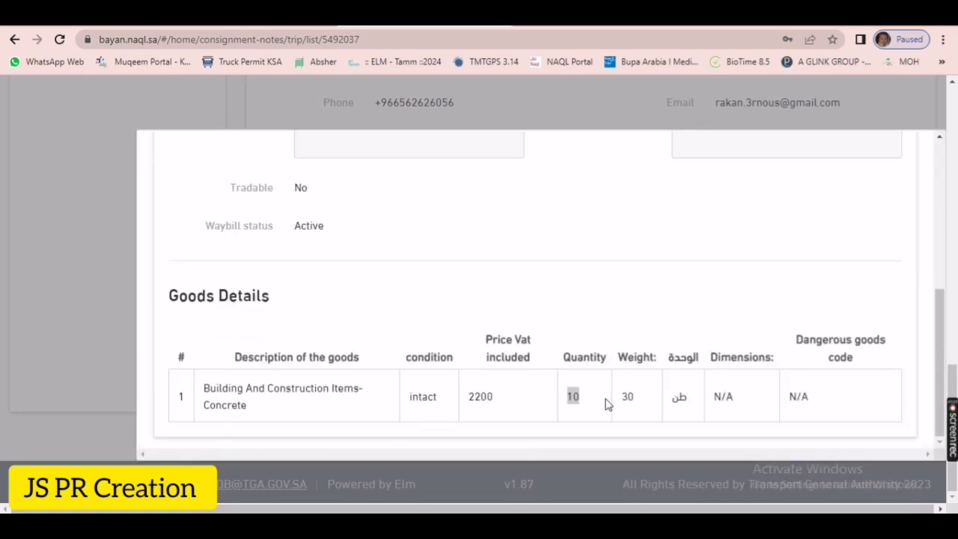
{"action": "left_click", "coordinate": [37, 251]}
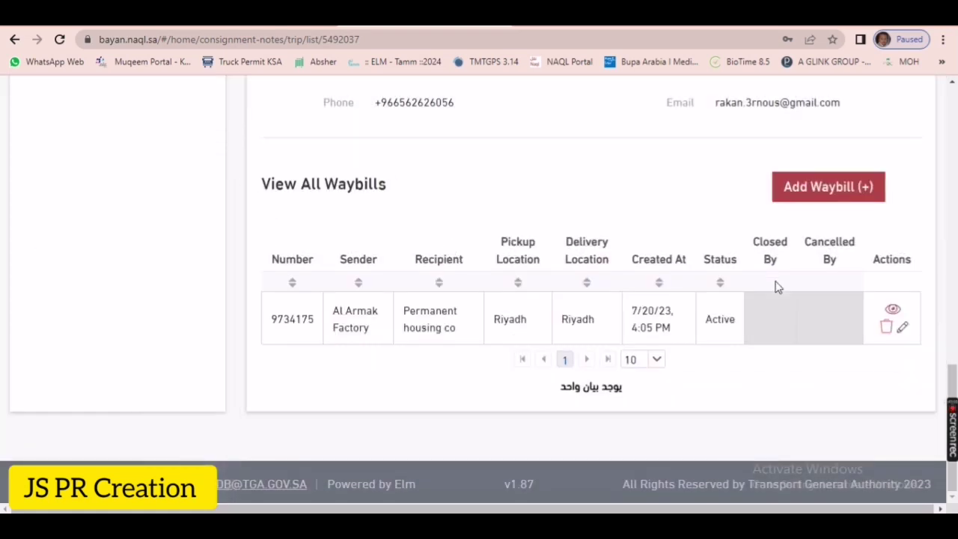
{"action": "scroll", "coordinate": [754, 357], "scroll_direction": "up", "scroll_amount": 10}
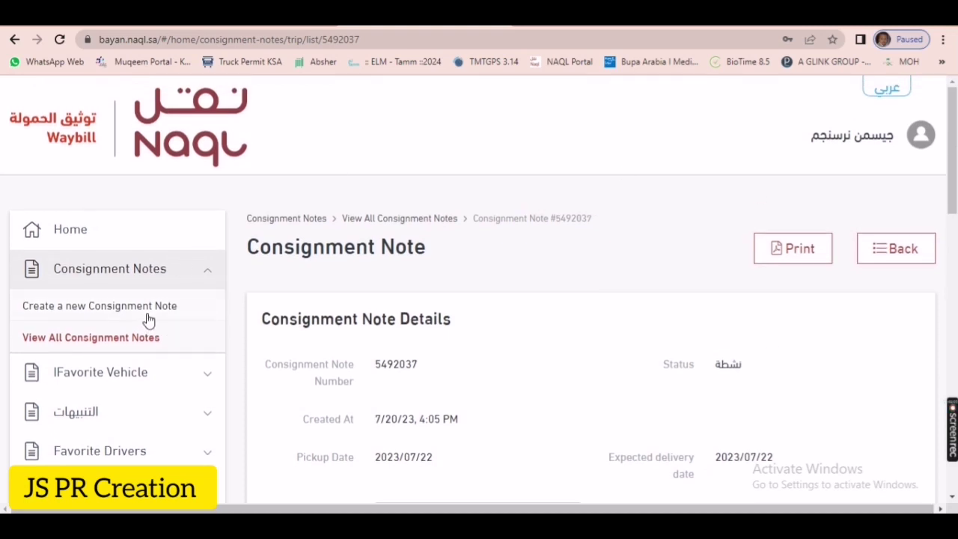
- Open consignment note 5492037 from View All Consignment Notes and review its details
{"action": "left_click", "coordinate": [149, 313]}
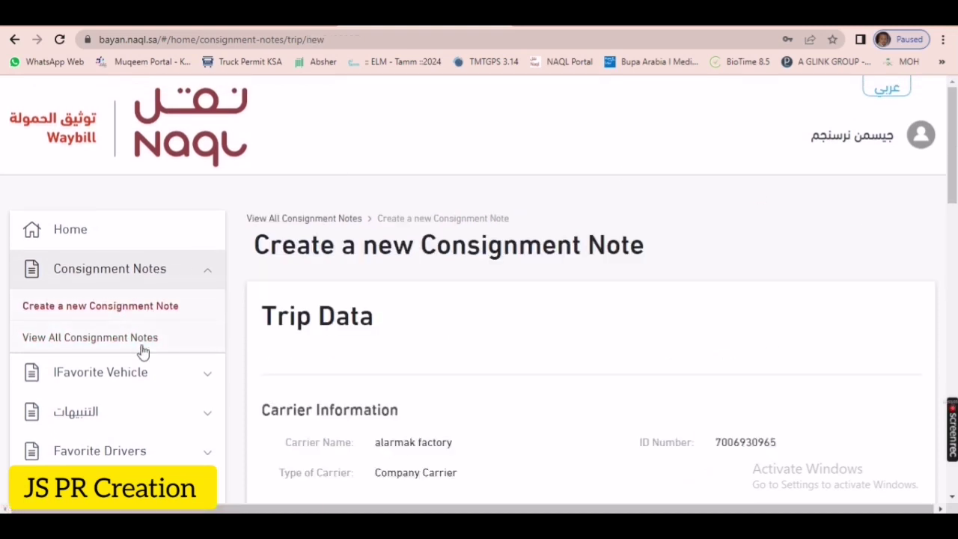
{"action": "left_click", "coordinate": [139, 343]}
{"action": "scroll", "coordinate": [679, 396], "scroll_direction": "down", "scroll_amount": 1}
{"action": "scroll", "coordinate": [679, 396], "scroll_direction": "down", "scroll_amount": 2}
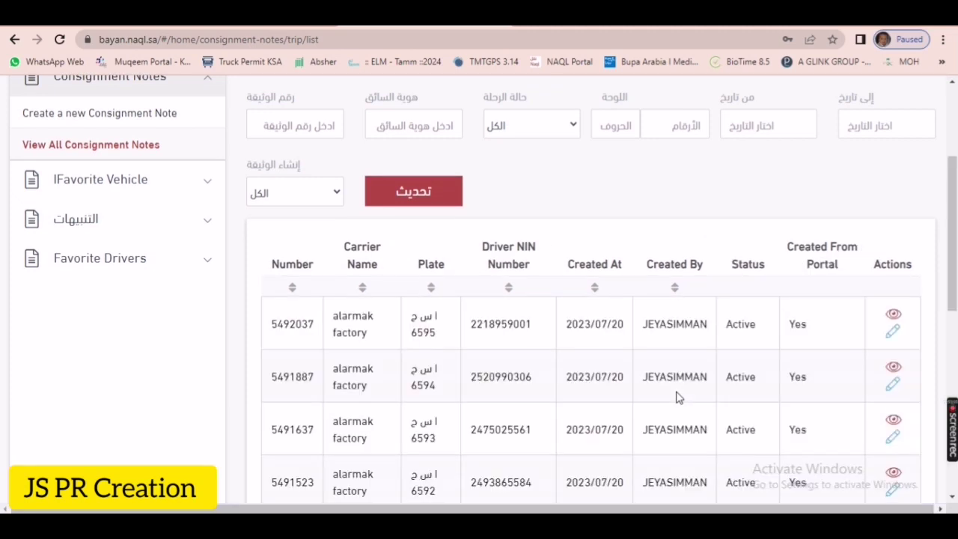
{"action": "left_click", "coordinate": [894, 320]}
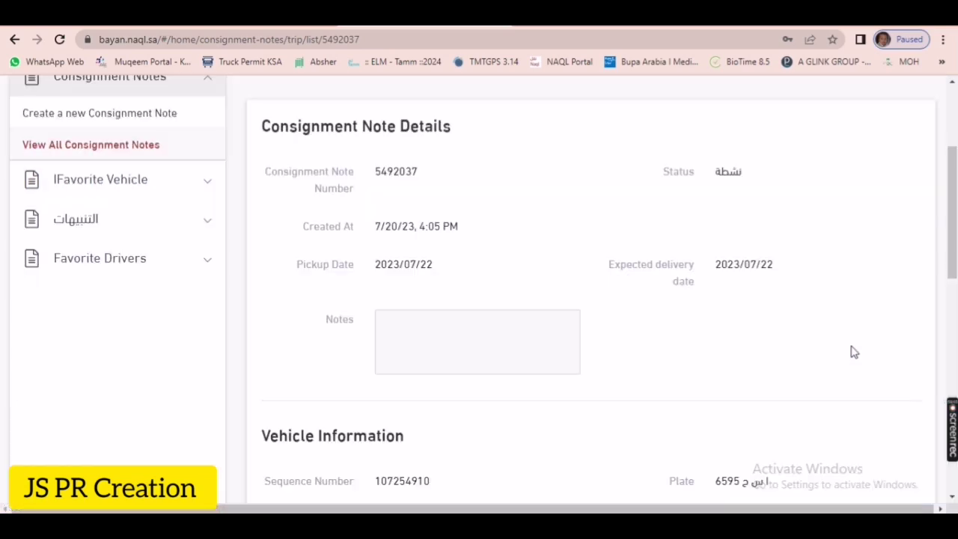
{"action": "scroll", "coordinate": [850, 352], "scroll_direction": "down", "scroll_amount": 5}
{"action": "scroll", "coordinate": [853, 354], "scroll_direction": "down", "scroll_amount": 4}
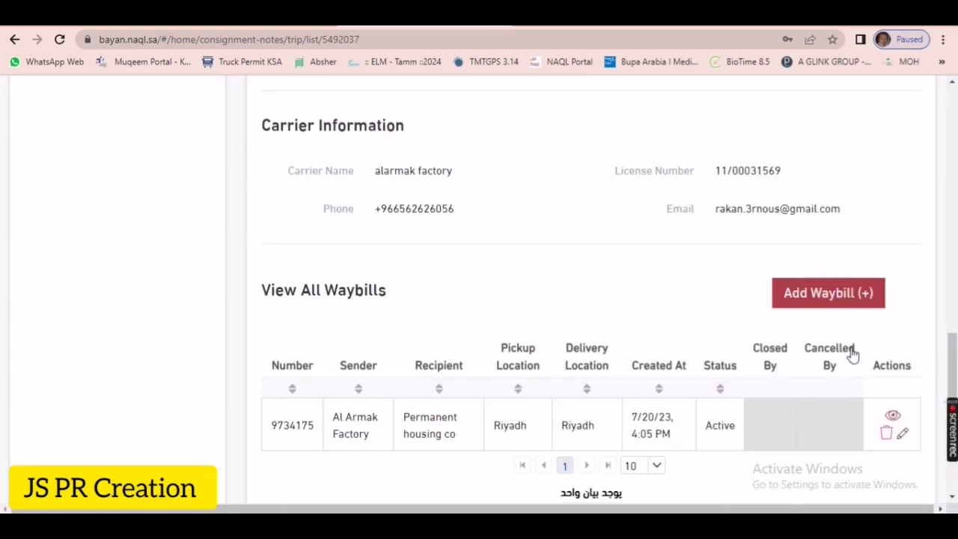
{"action": "scroll", "coordinate": [854, 354], "scroll_direction": "down", "scroll_amount": 2}
{"action": "scroll", "coordinate": [854, 354], "scroll_direction": "up", "scroll_amount": 5}
{"action": "scroll", "coordinate": [853, 354], "scroll_direction": "up", "scroll_amount": 6}
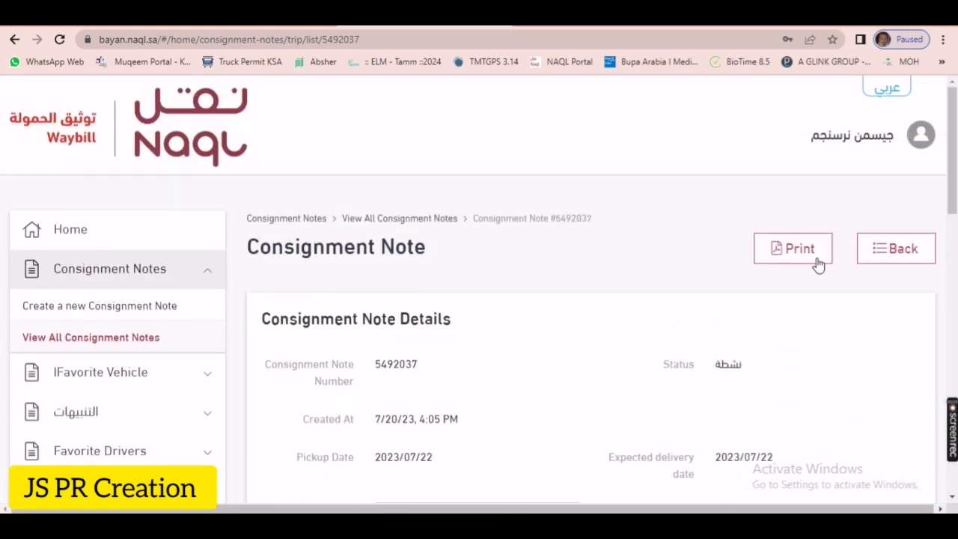
- Print note 5492037 to PDF and check page 2's waybill: quantity 10, 30.000 tonnes
{"action": "left_click", "coordinate": [805, 248]}
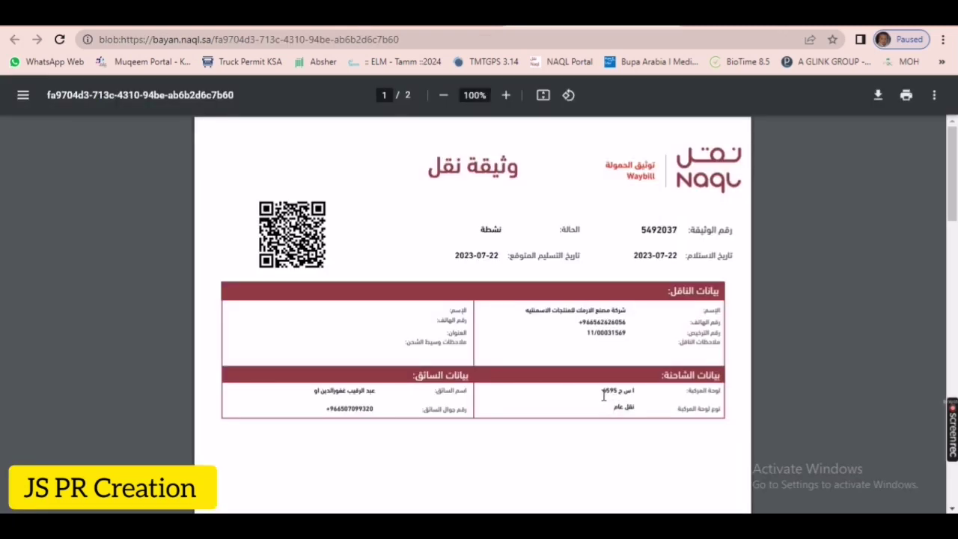
{"action": "left_click_drag", "start_coordinate": [603, 395], "coordinate": [643, 395]}
{"action": "scroll", "coordinate": [543, 429], "scroll_direction": "down", "scroll_amount": 4}
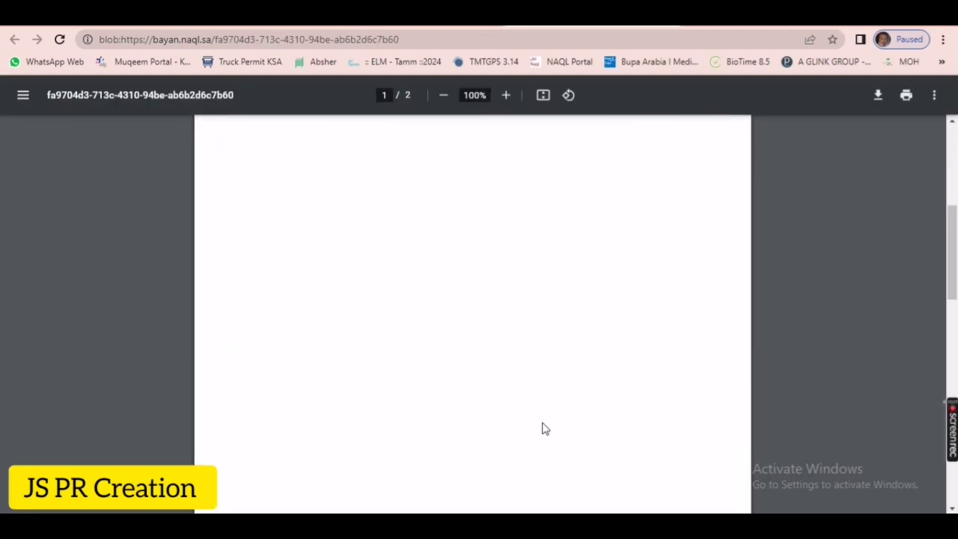
{"action": "scroll", "coordinate": [545, 427], "scroll_direction": "down", "scroll_amount": 2}
{"action": "scroll", "coordinate": [544, 428], "scroll_direction": "down", "scroll_amount": 5}
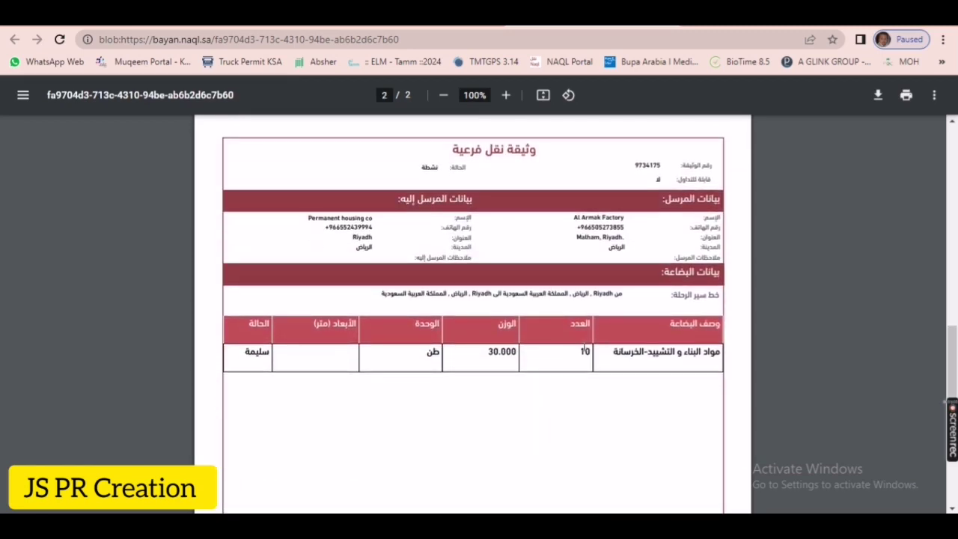
{"action": "double_click", "coordinate": [490, 351]}
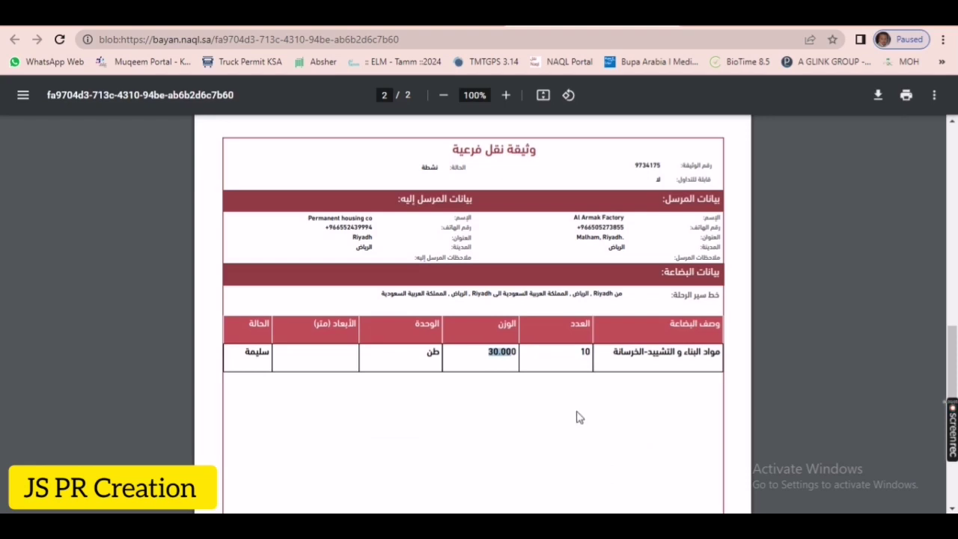